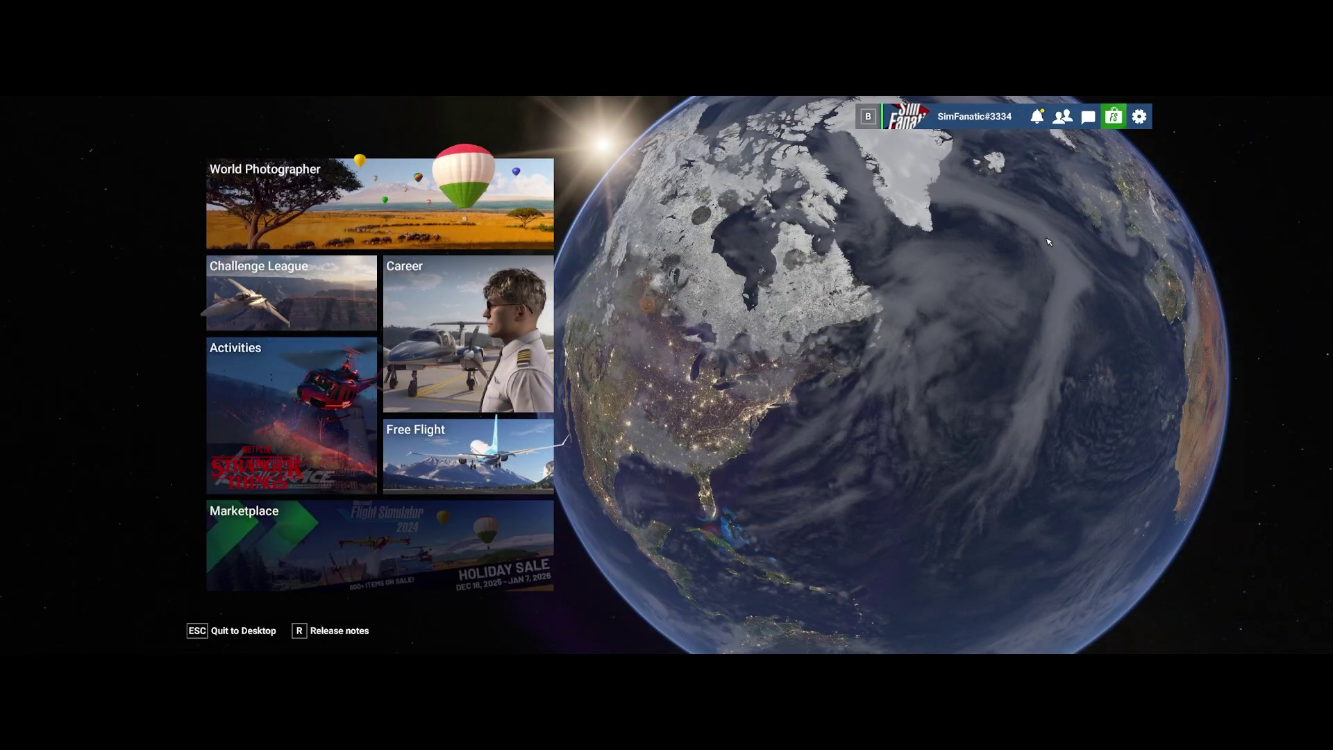
- Open the VR graphics settings and check the foveated rendering option and its scale
{"action": "left_click", "coordinate": [1142, 118]}
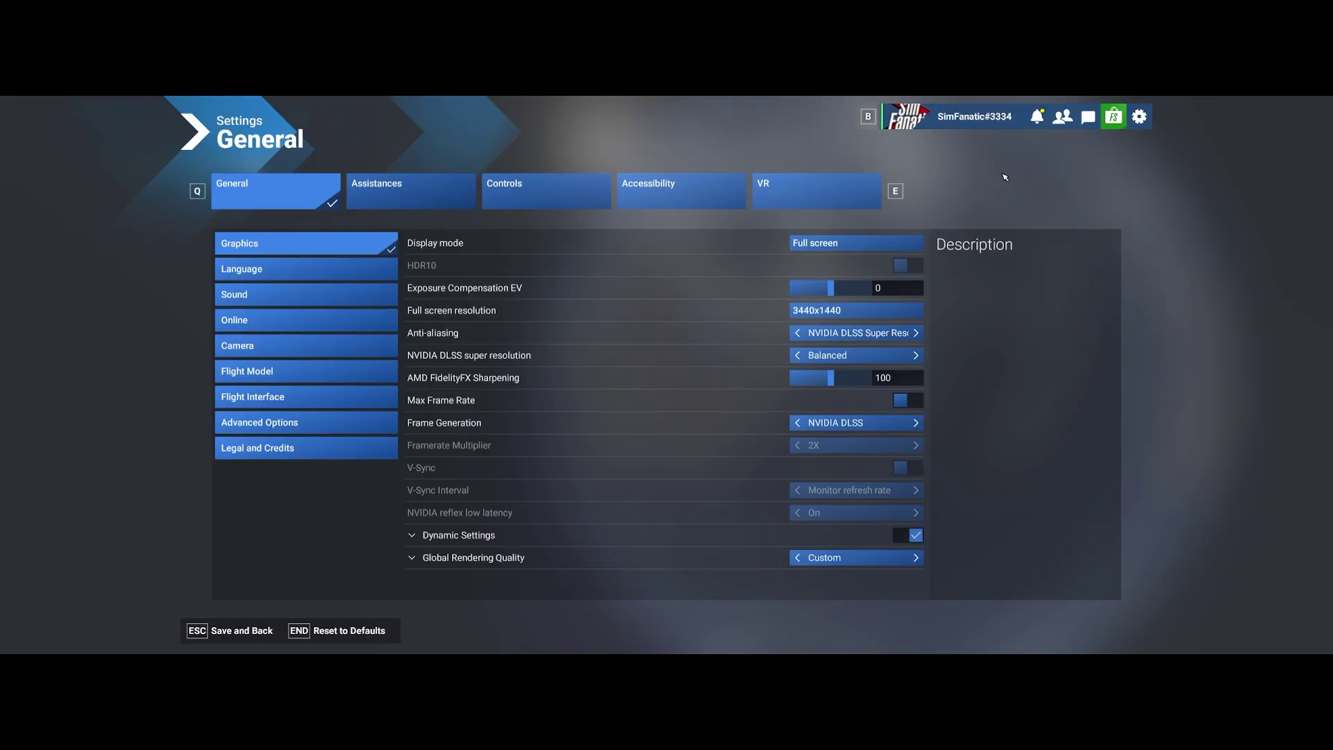
{"action": "left_click", "coordinate": [809, 190]}
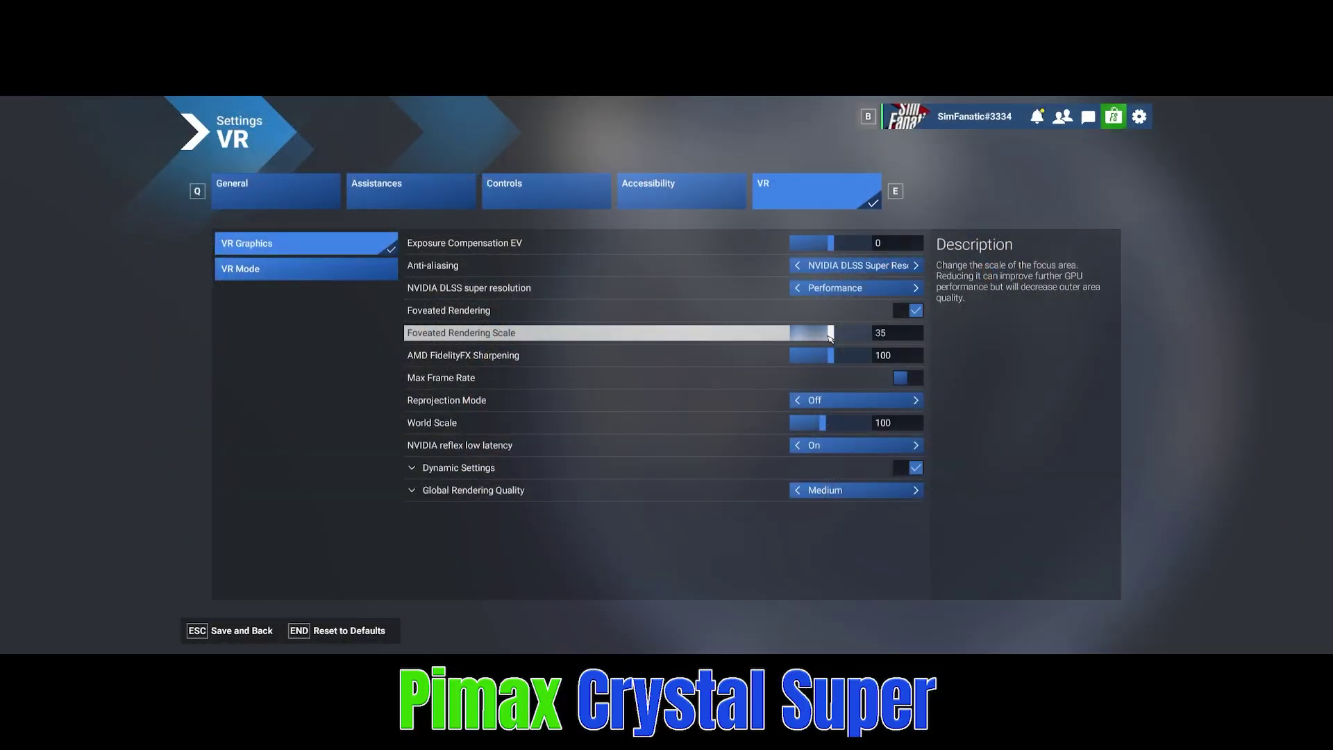
{"action": "mouse_move", "coordinate": [828, 335]}
{"action": "left_mouse_down"}
{"action": "mouse_move", "coordinate": [882, 334]}
{"action": "mouse_move", "coordinate": [835, 338]}
{"action": "left_mouse_up"}
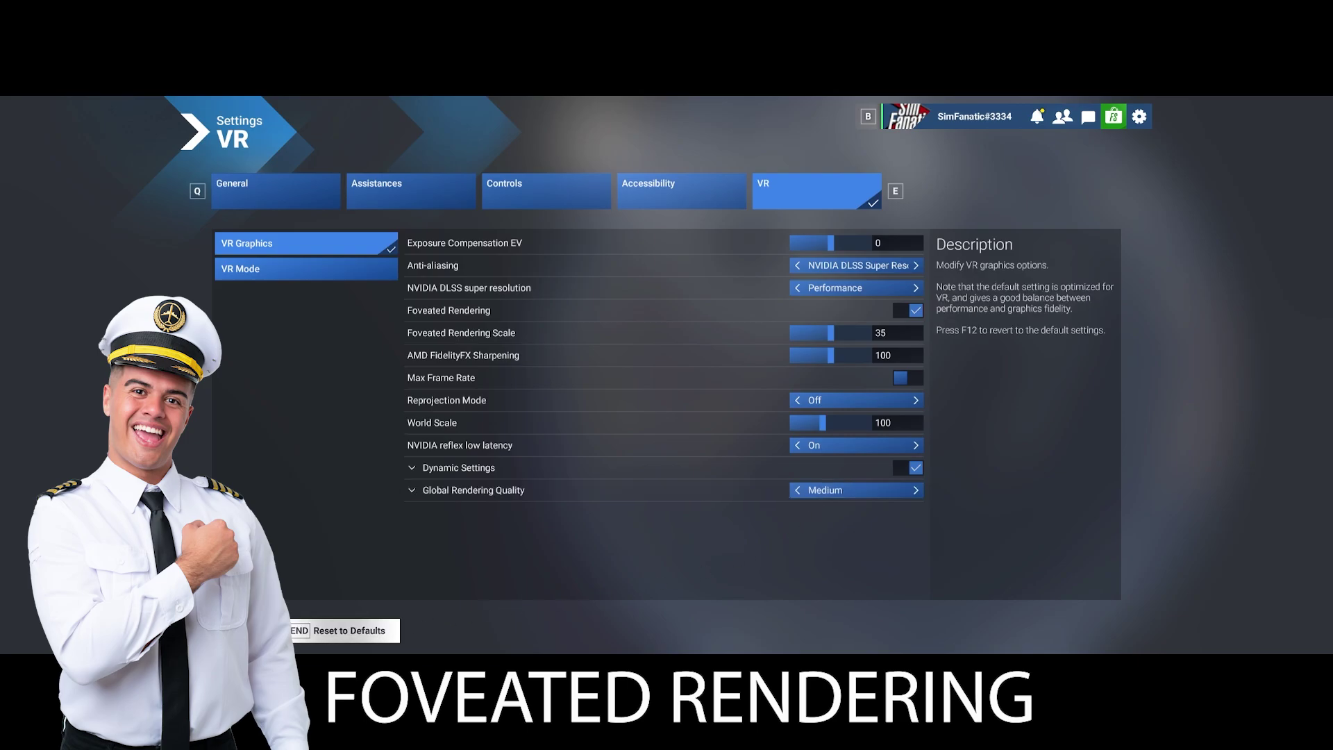
{"action": "left_click", "coordinate": [253, 639]}
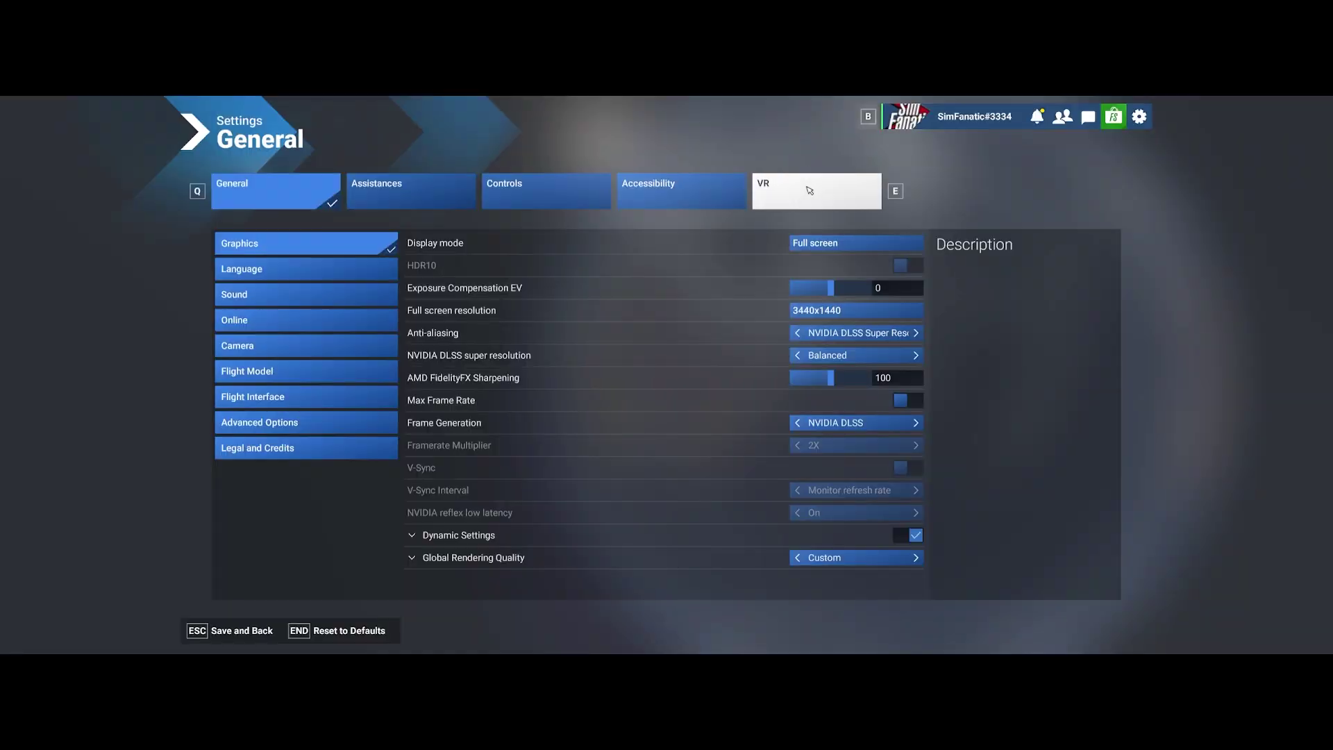
- Review the Foveated Rendering Scale and Global Rendering Quality in the VR graphics settings, and return to the main menu
{"action": "left_click", "coordinate": [809, 190]}
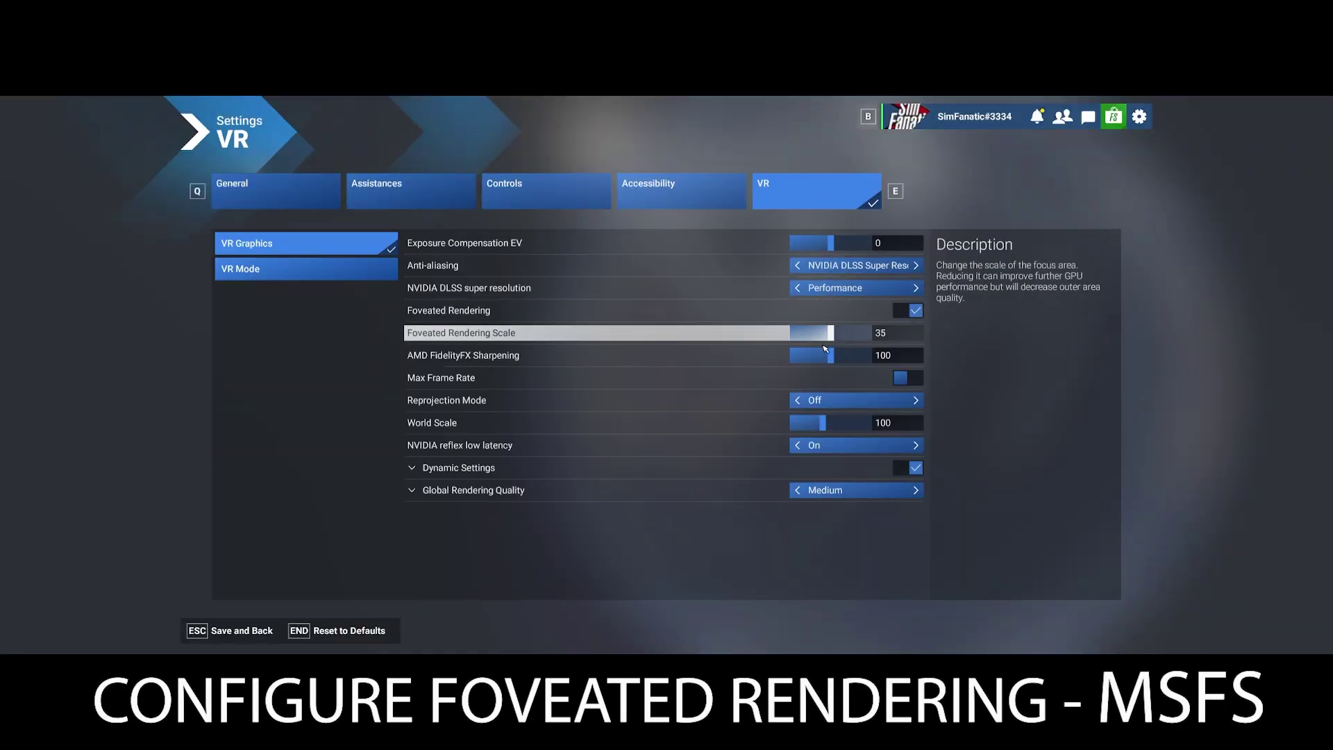
{"action": "key", "text": "Escape"}
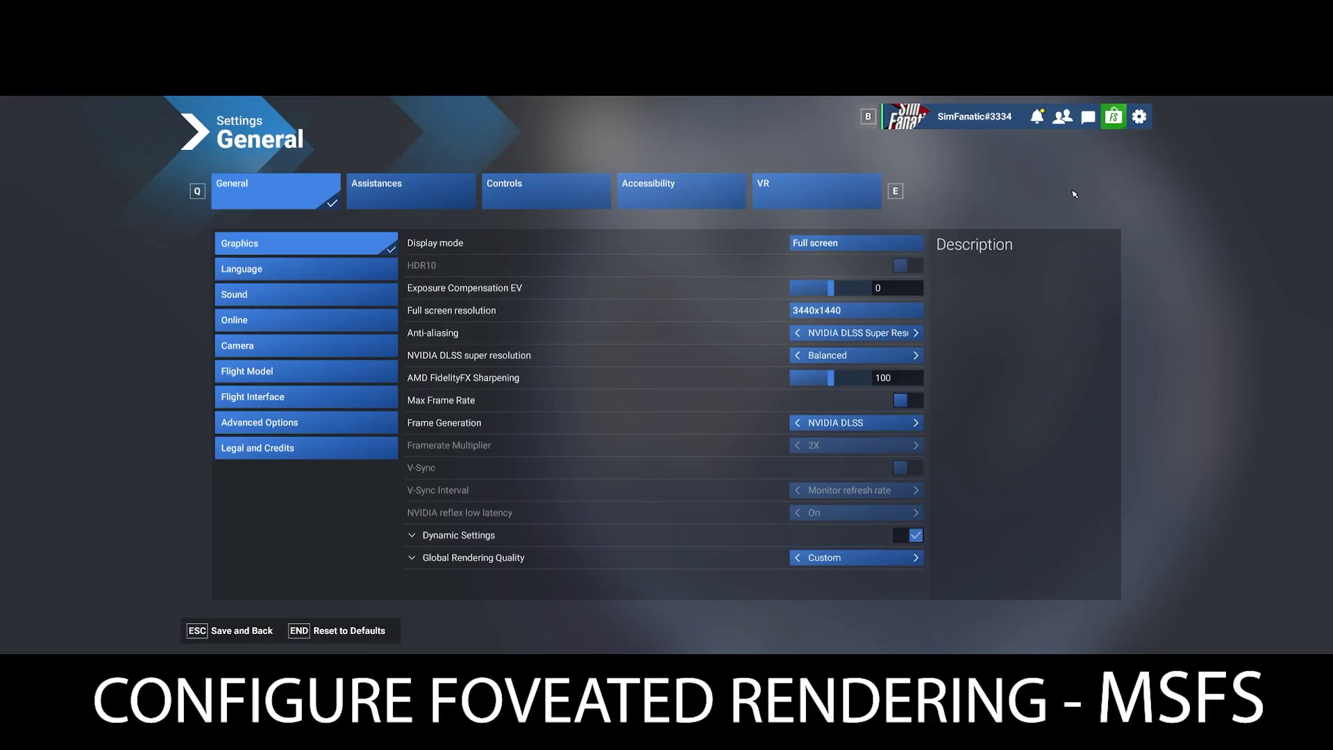
{"action": "left_click", "coordinate": [809, 190]}
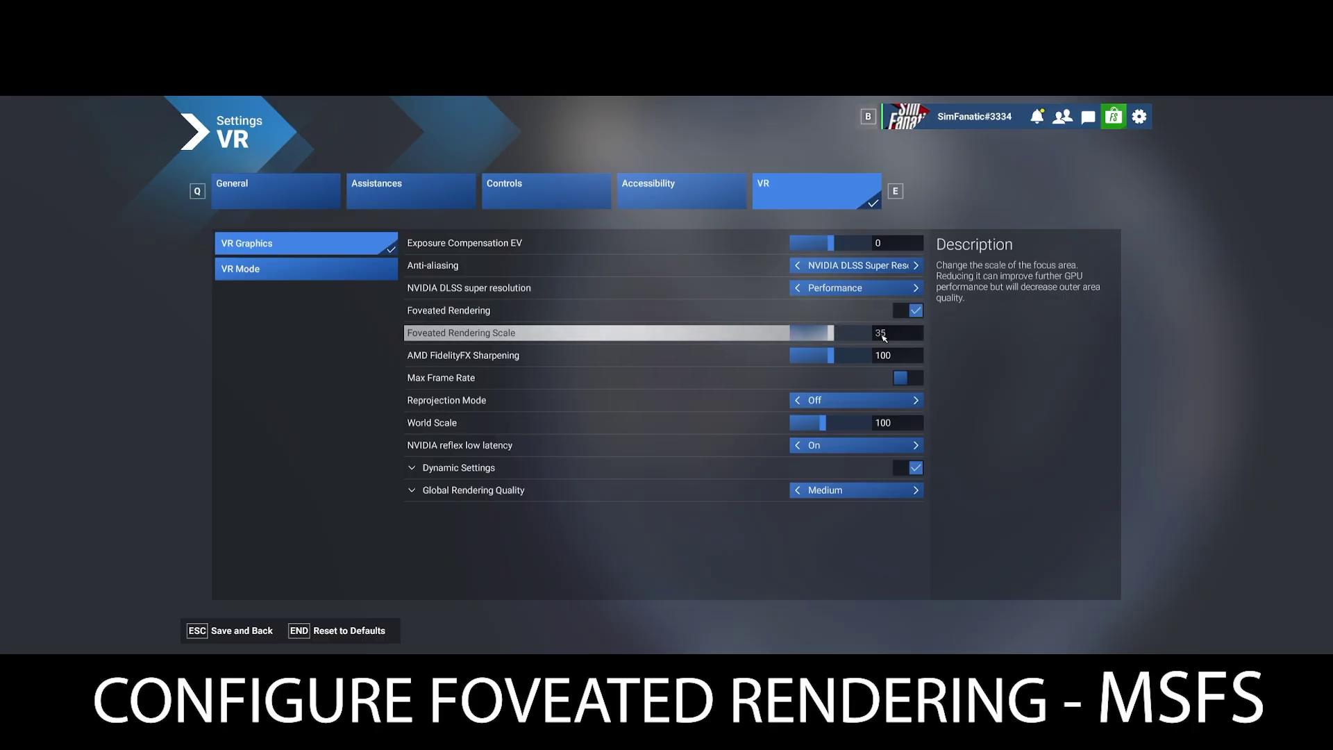
{"action": "left_click_drag", "start_coordinate": [831, 334], "coordinate": [881, 334]}
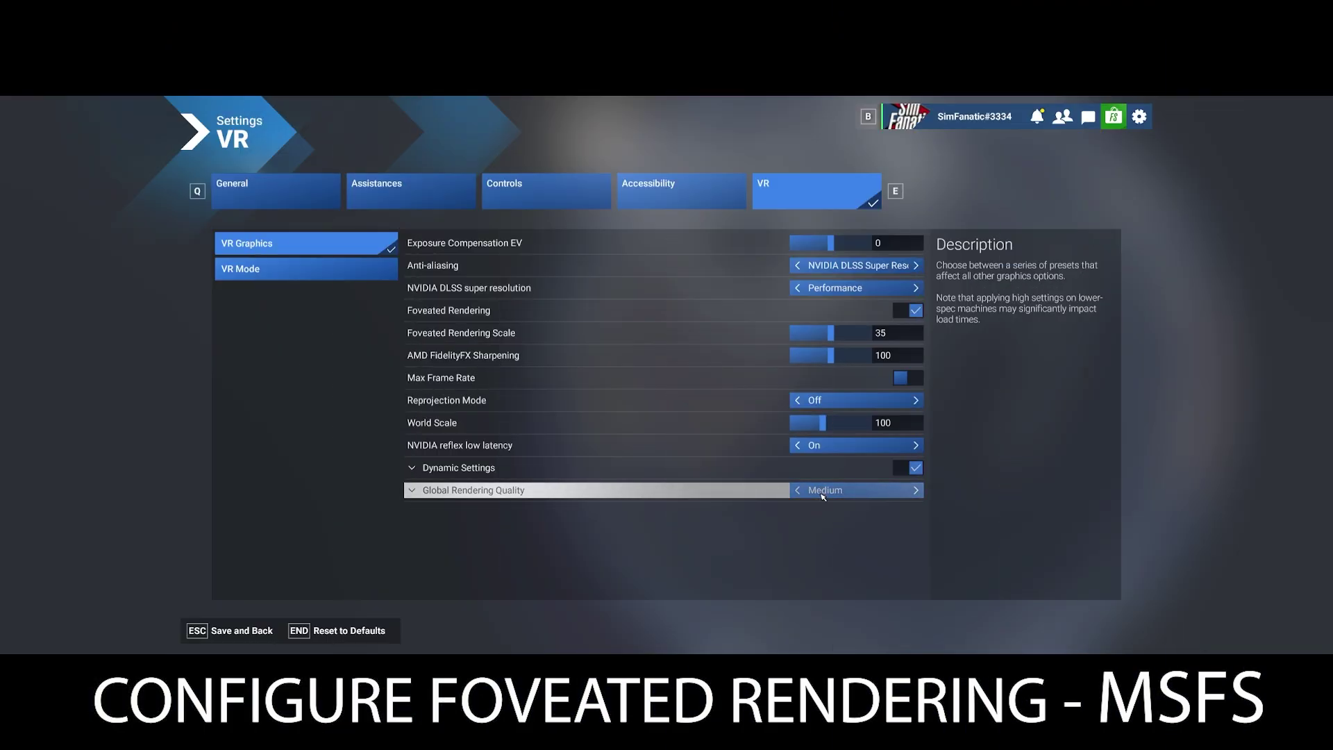
{"action": "left_click", "coordinate": [254, 639]}
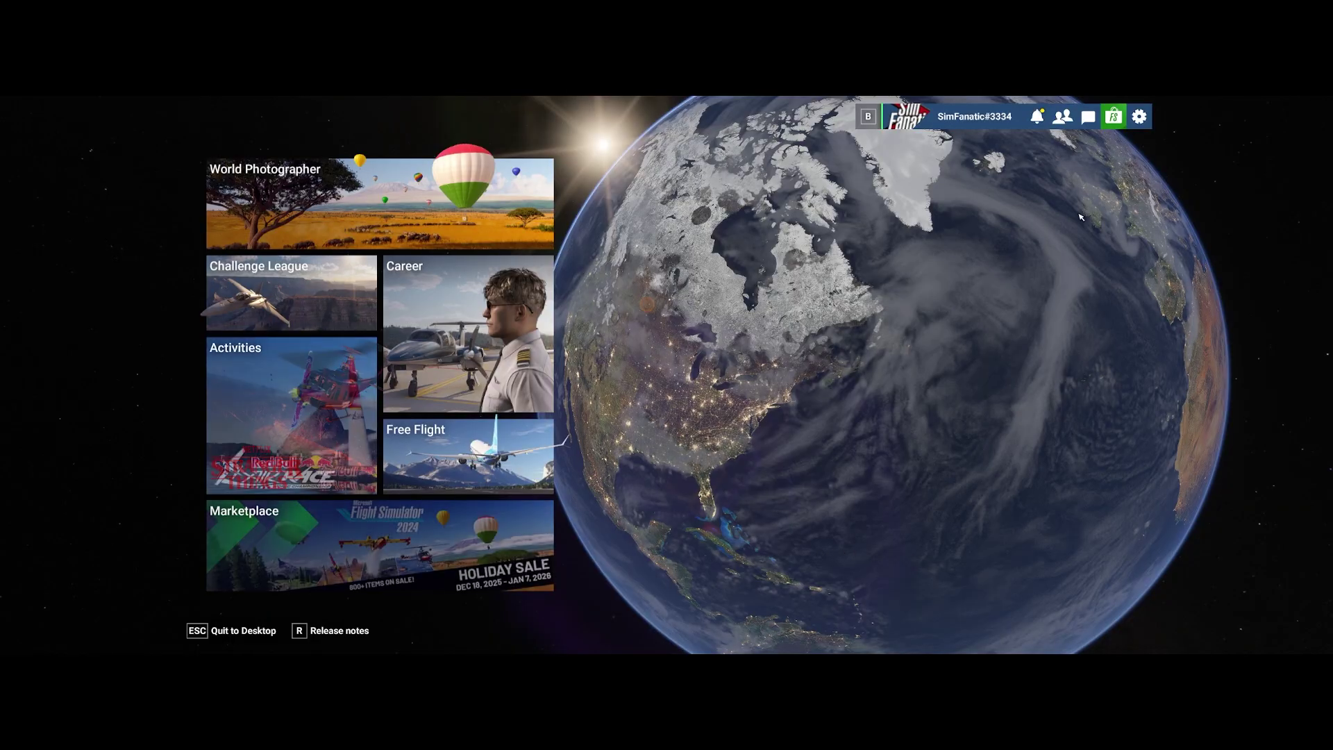
- Reopen the VR graphics settings from the main menu and examine the Foveated Rendering Scale
{"action": "left_click", "coordinate": [1141, 118]}
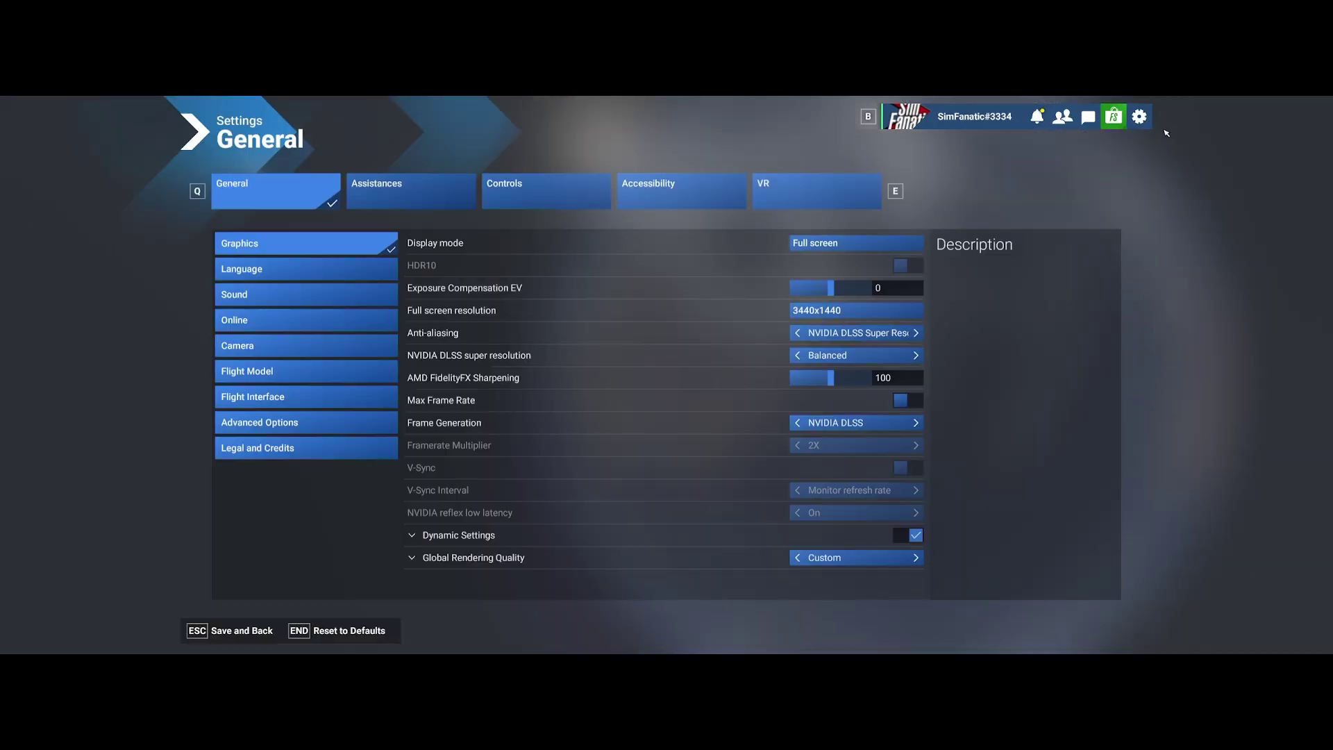
{"action": "left_click", "coordinate": [810, 191]}
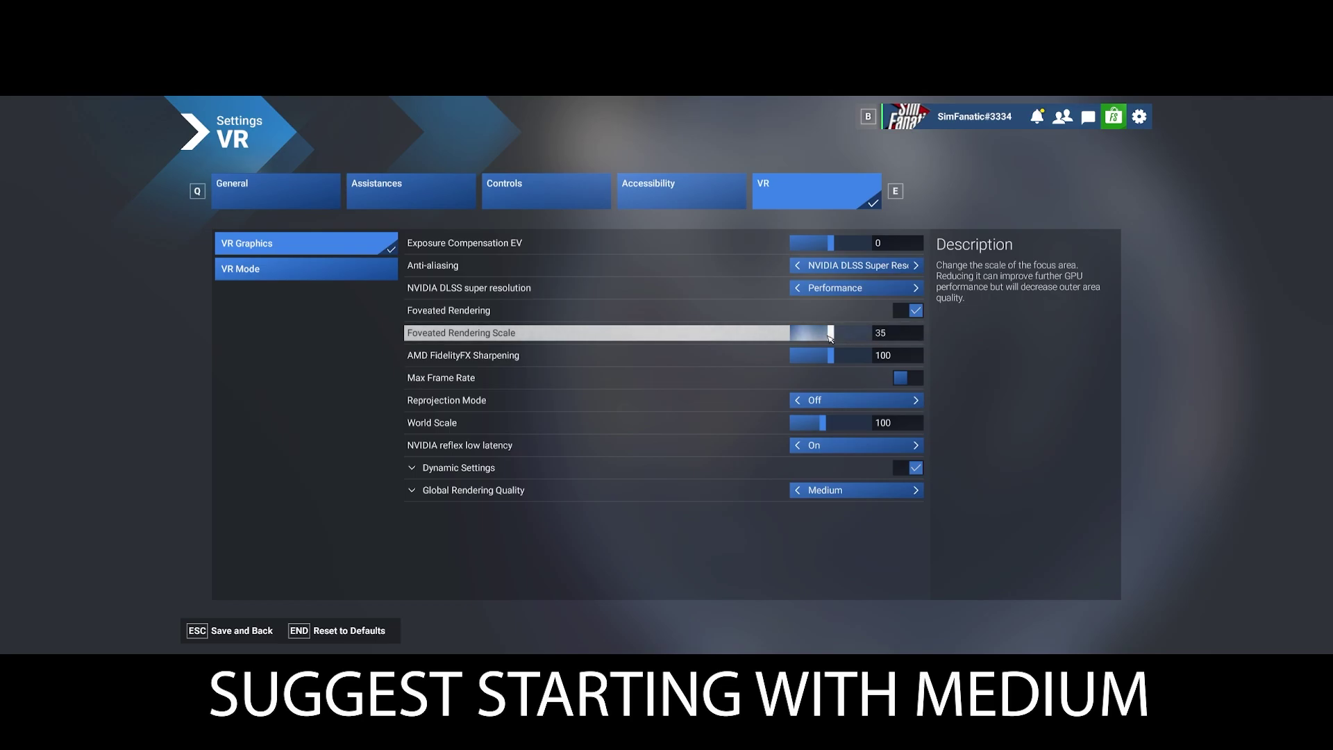
{"action": "left_click_drag", "start_coordinate": [830, 336], "coordinate": [881, 334]}
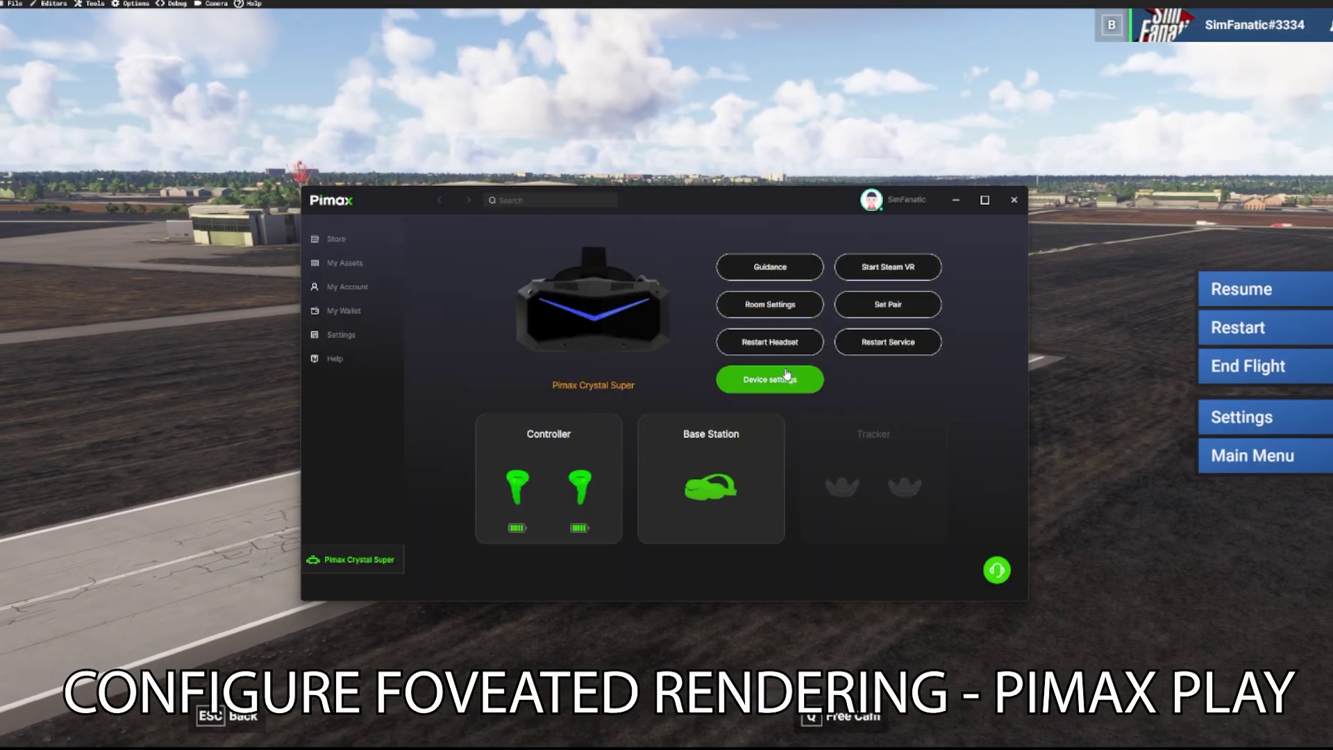
- Switch to Pimax Play and check in the headset's device settings whether eye tracking is enabled
{"action": "left_click", "coordinate": [798, 380]}
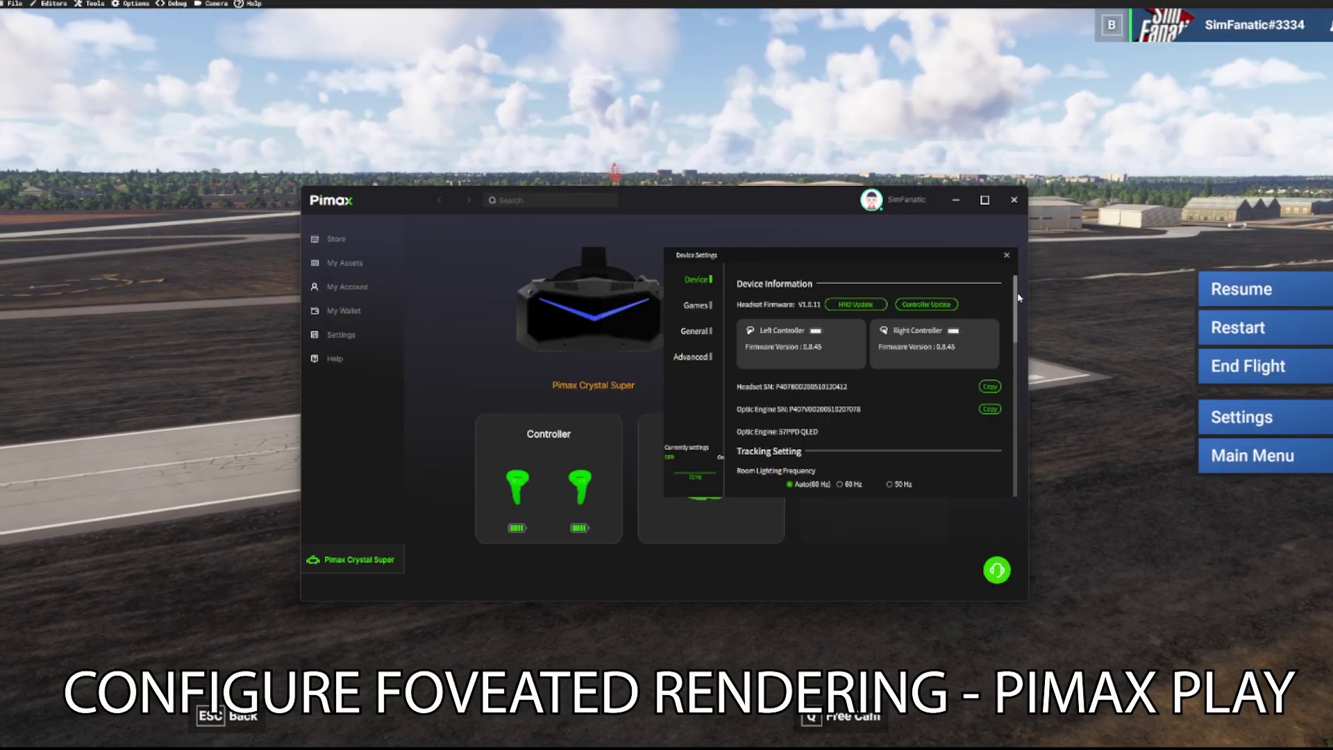
{"action": "left_click_drag", "start_coordinate": [1018, 298], "coordinate": [867, 328]}
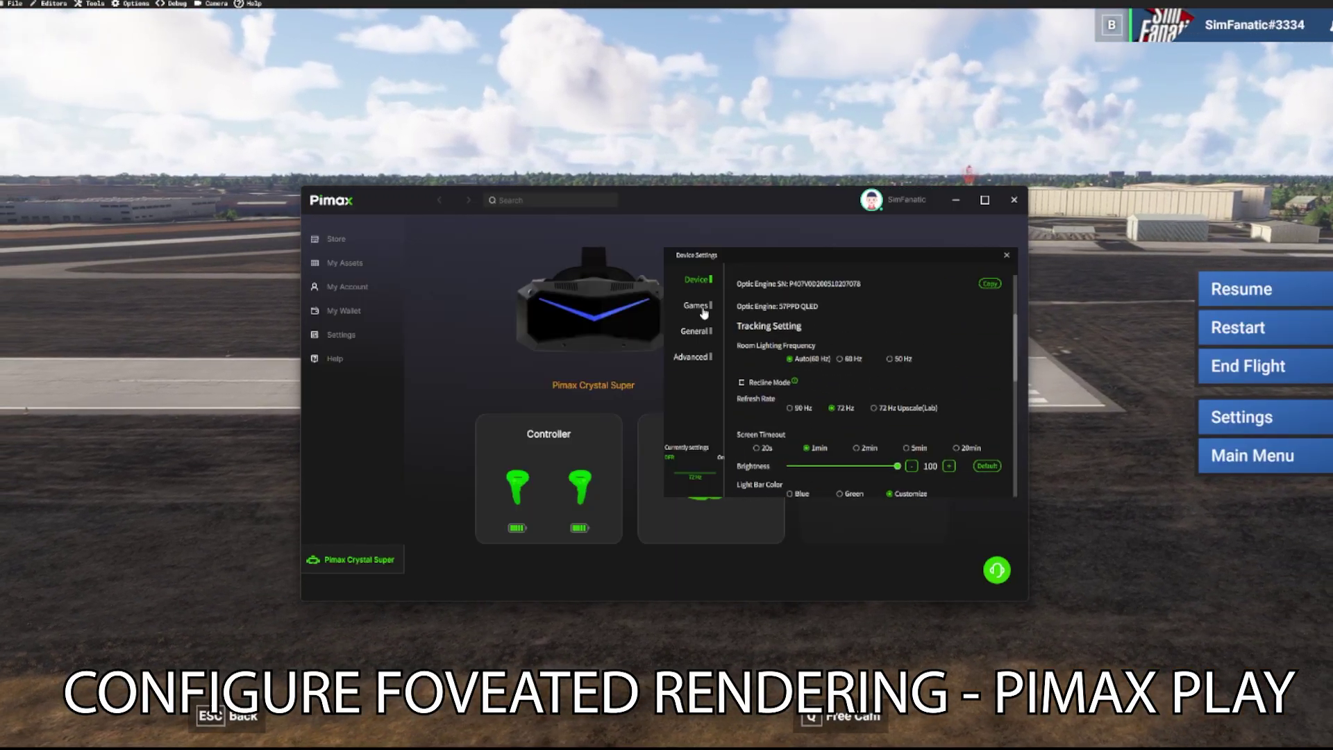
{"action": "left_click", "coordinate": [705, 314]}
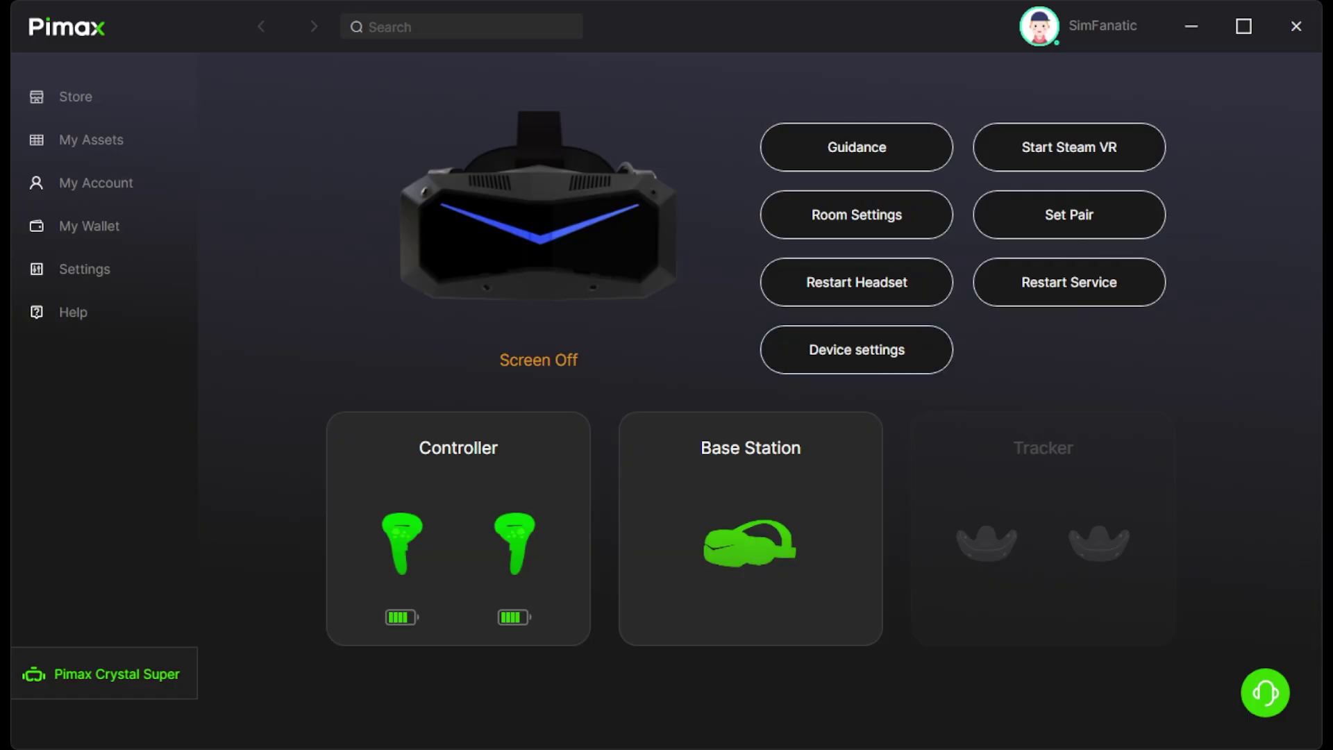
{"action": "left_click", "coordinate": [795, 356]}
{"action": "scroll", "coordinate": [1052, 310], "scroll_direction": "down", "scroll_amount": 5}
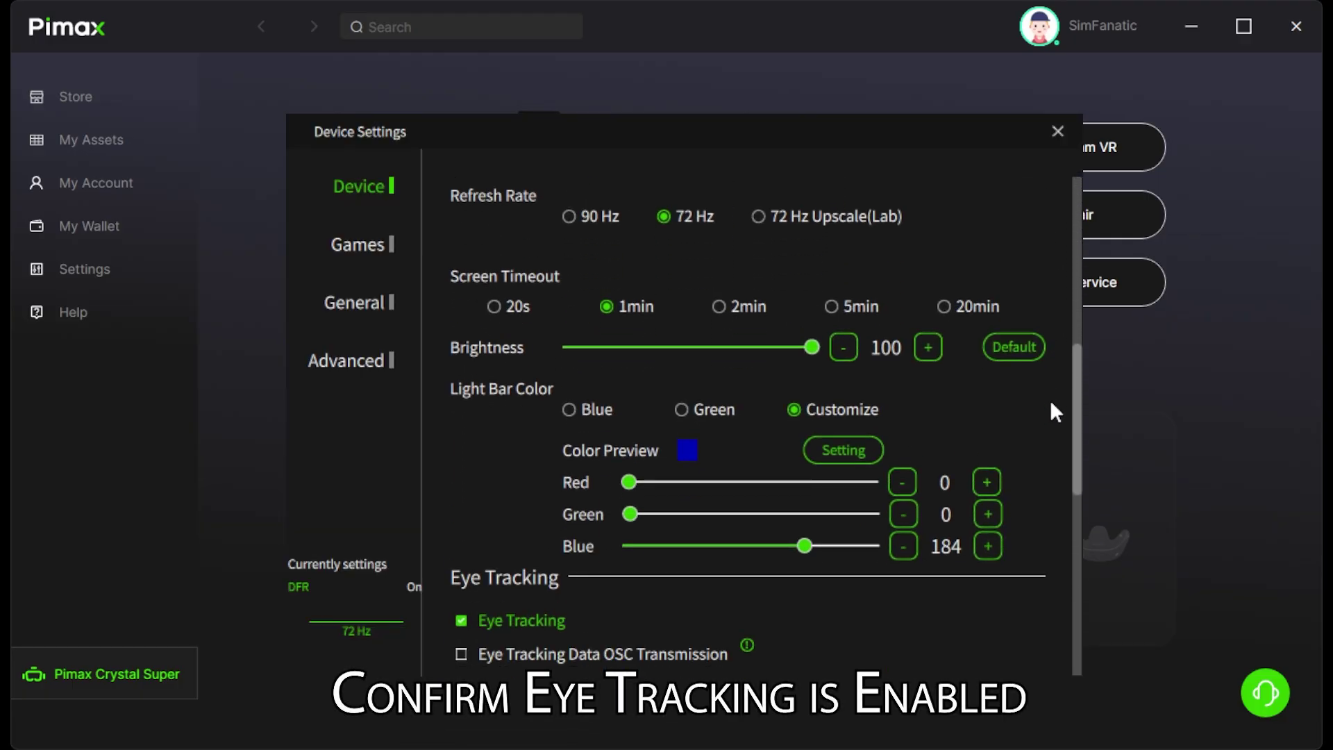
{"action": "scroll", "coordinate": [1054, 411], "scroll_direction": "down", "scroll_amount": 4}
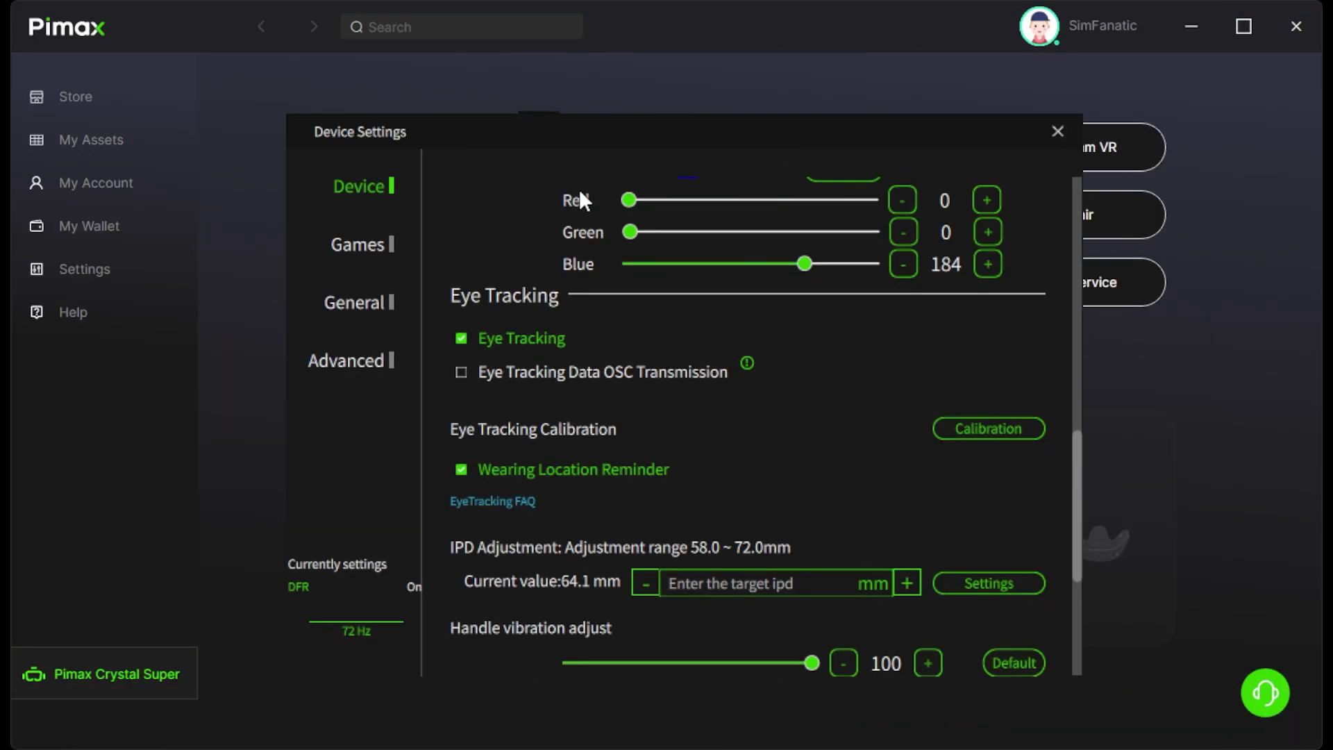
- Examine the QuadViews options for Dynamic Foveated Rendering in the headset's common game settings
{"action": "left_click", "coordinate": [368, 249]}
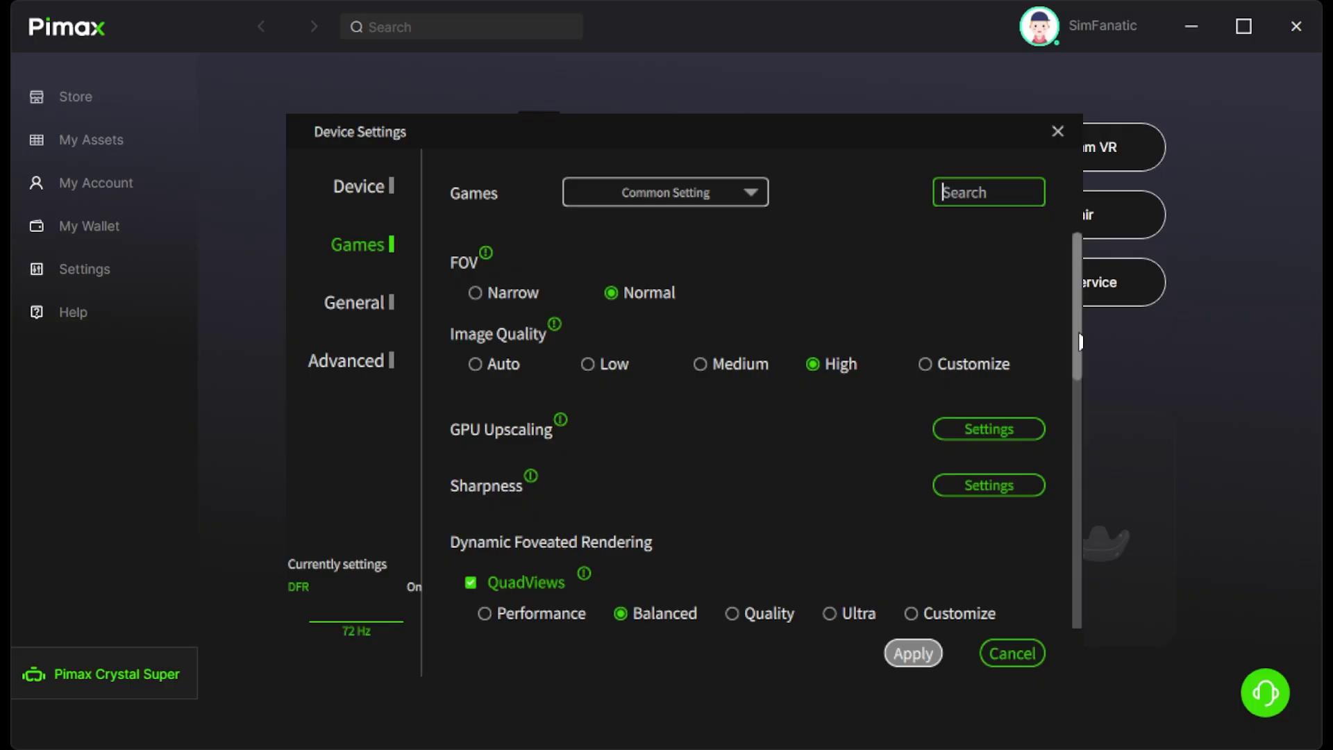
{"action": "left_click_drag", "start_coordinate": [1080, 311], "coordinate": [1071, 268]}
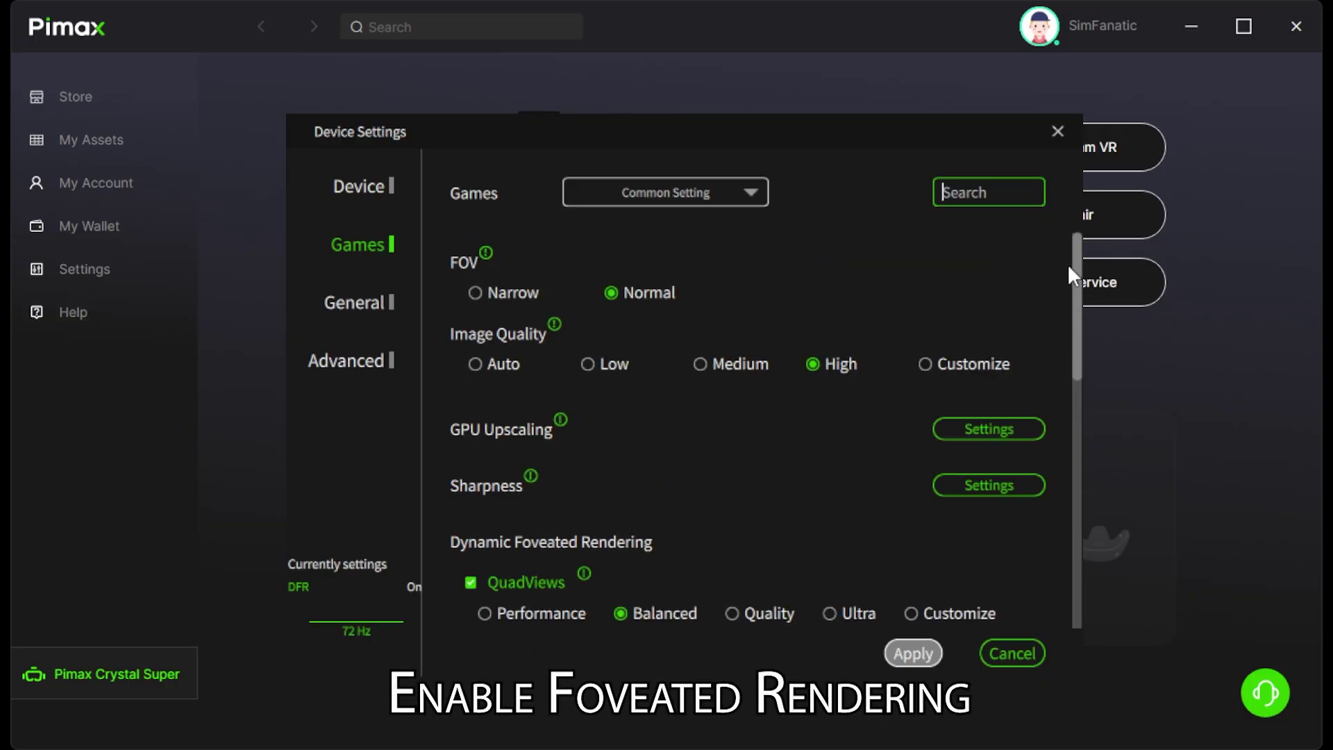
{"action": "left_click", "coordinate": [420, 193]}
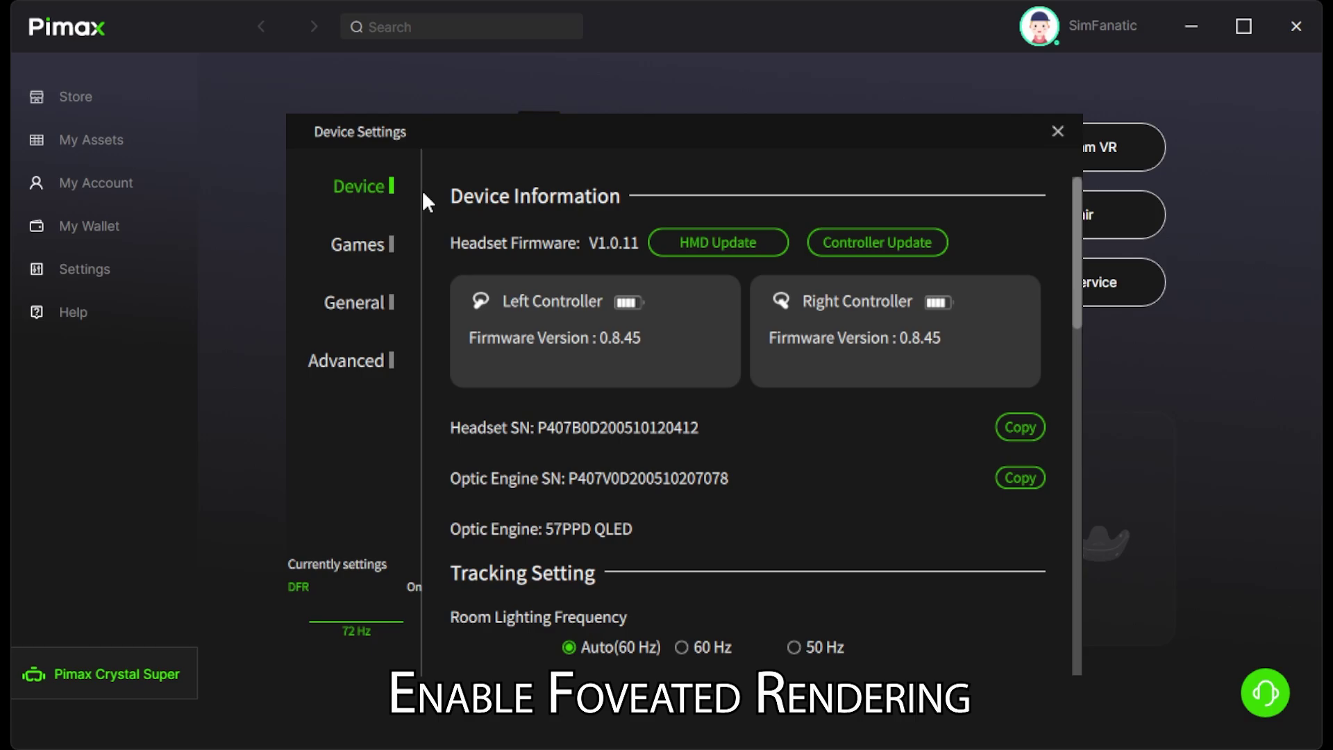
{"action": "left_click", "coordinate": [351, 263]}
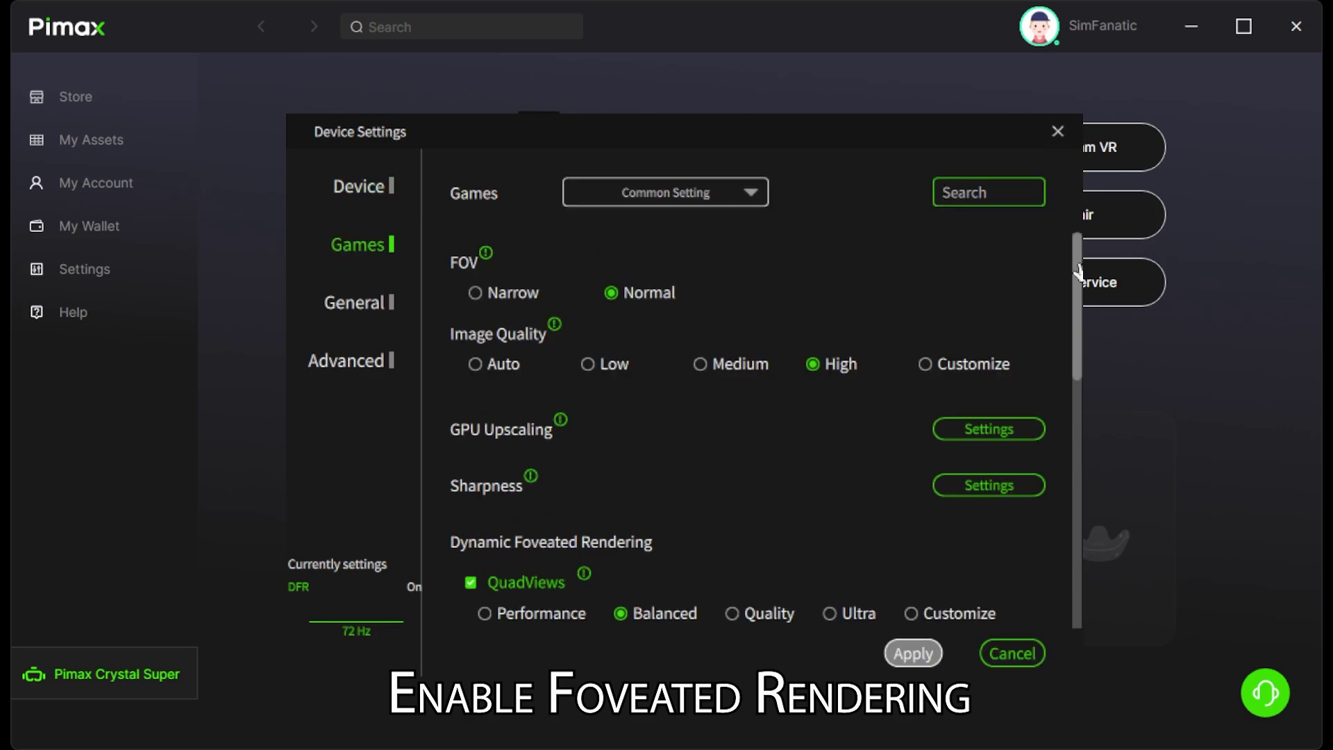
{"action": "left_click_drag", "start_coordinate": [1081, 282], "coordinate": [1074, 348]}
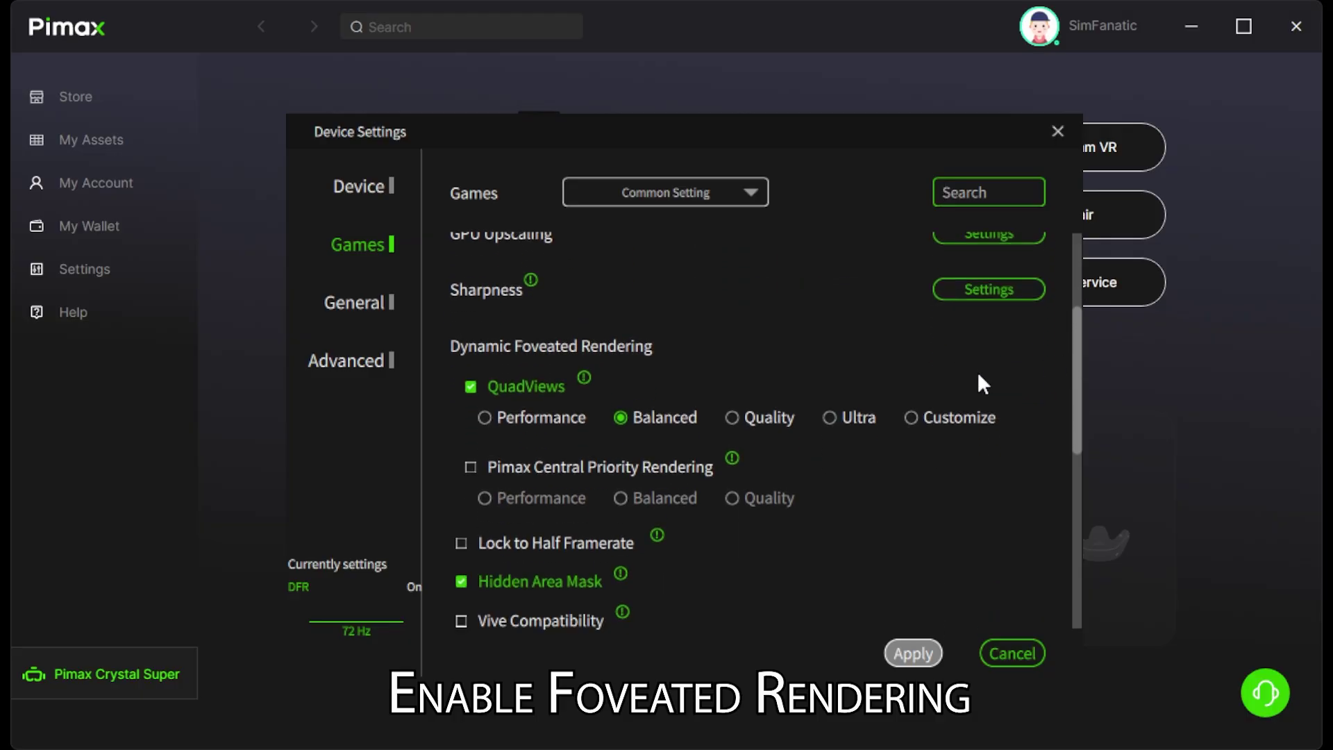
{"action": "mouse_move", "coordinate": [583, 380]}
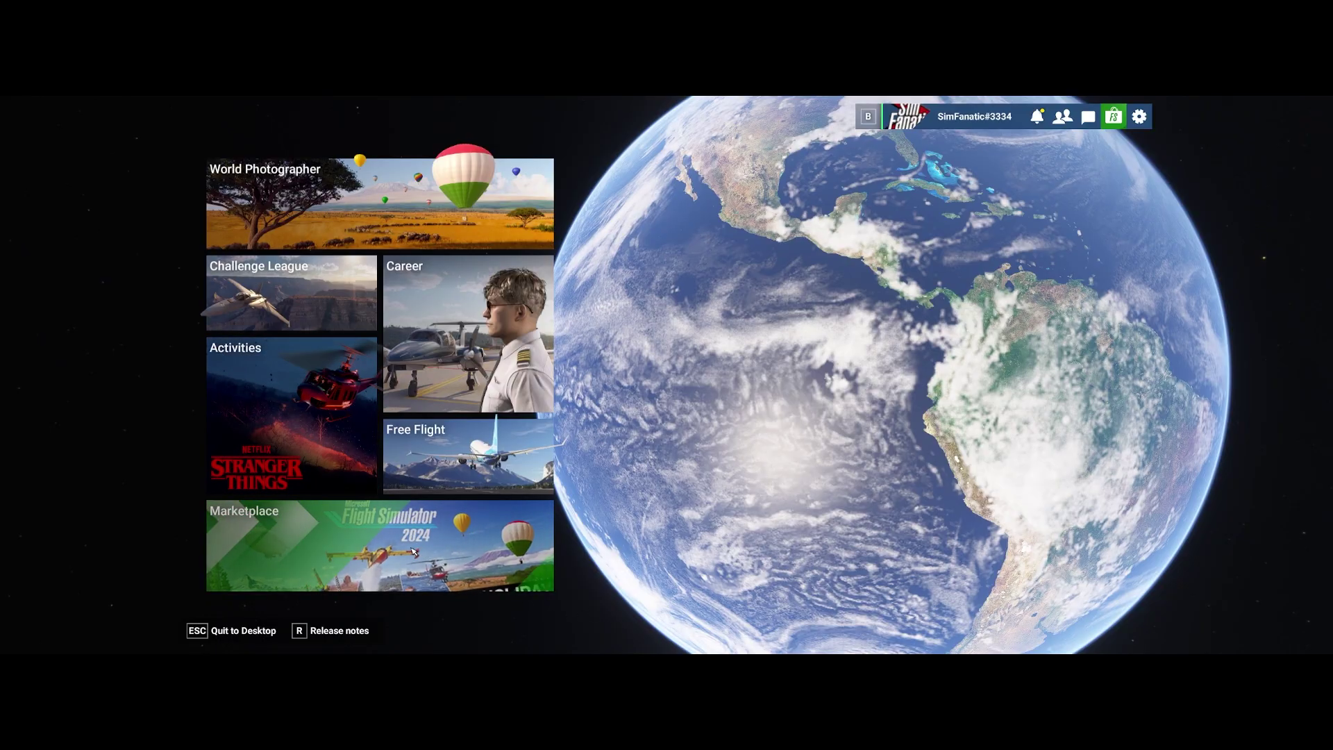
- Switch to Microsoft Flight Simulator, enable Developer Mode in the advanced options, and turn on the FPS display
{"action": "left_click", "coordinate": [1139, 117]}
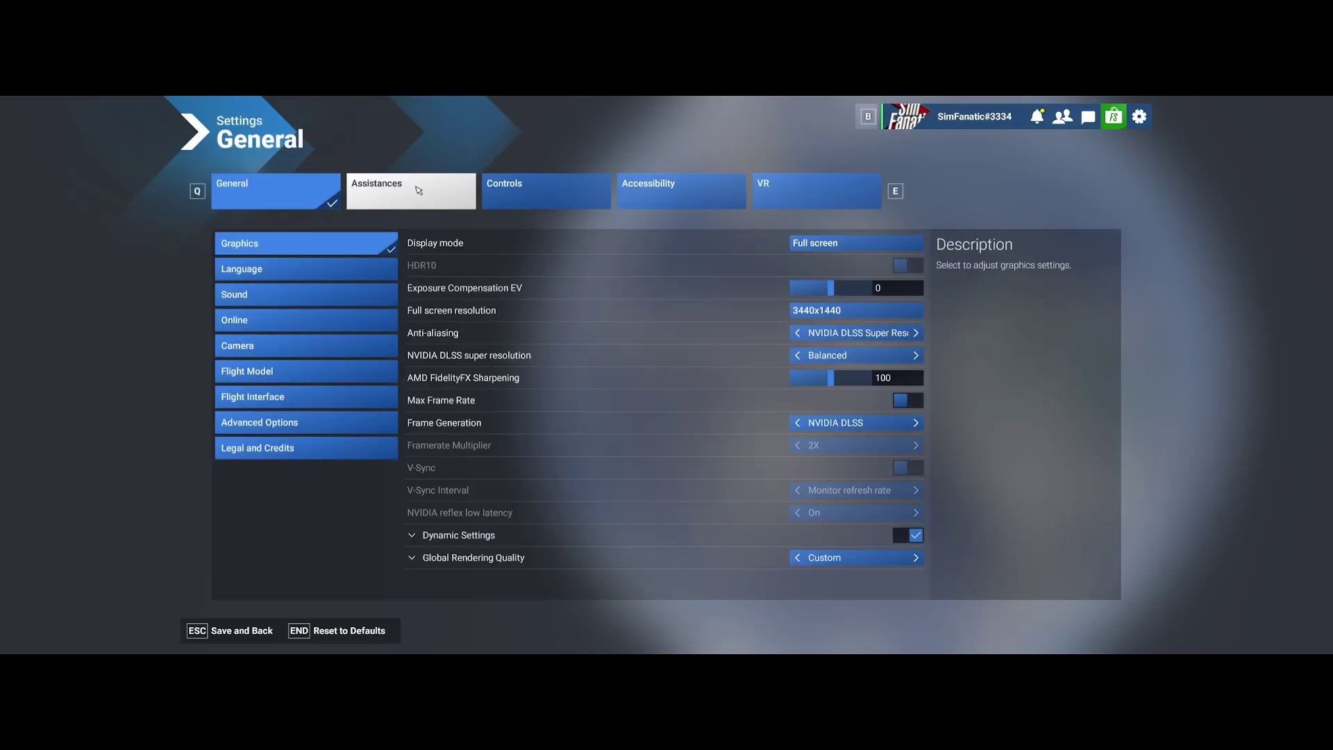
{"action": "left_click", "coordinate": [306, 432]}
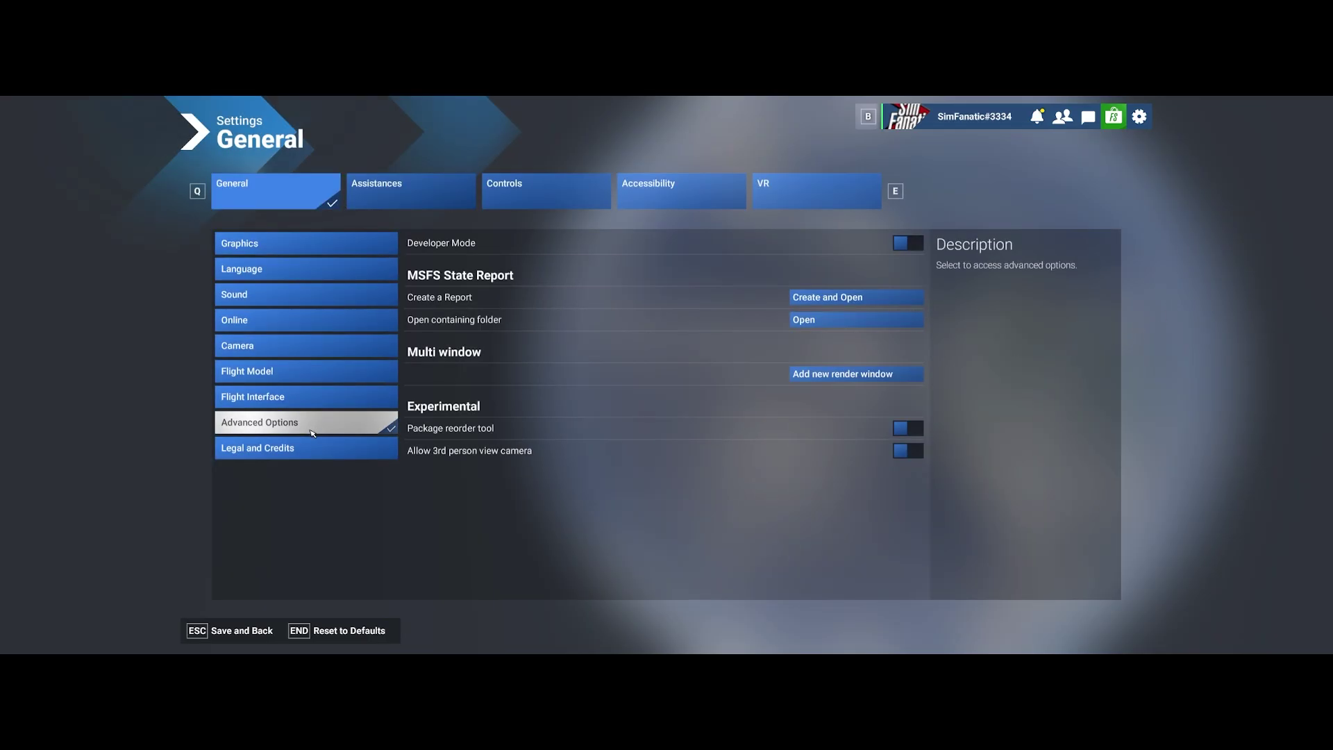
{"action": "left_click", "coordinate": [493, 241]}
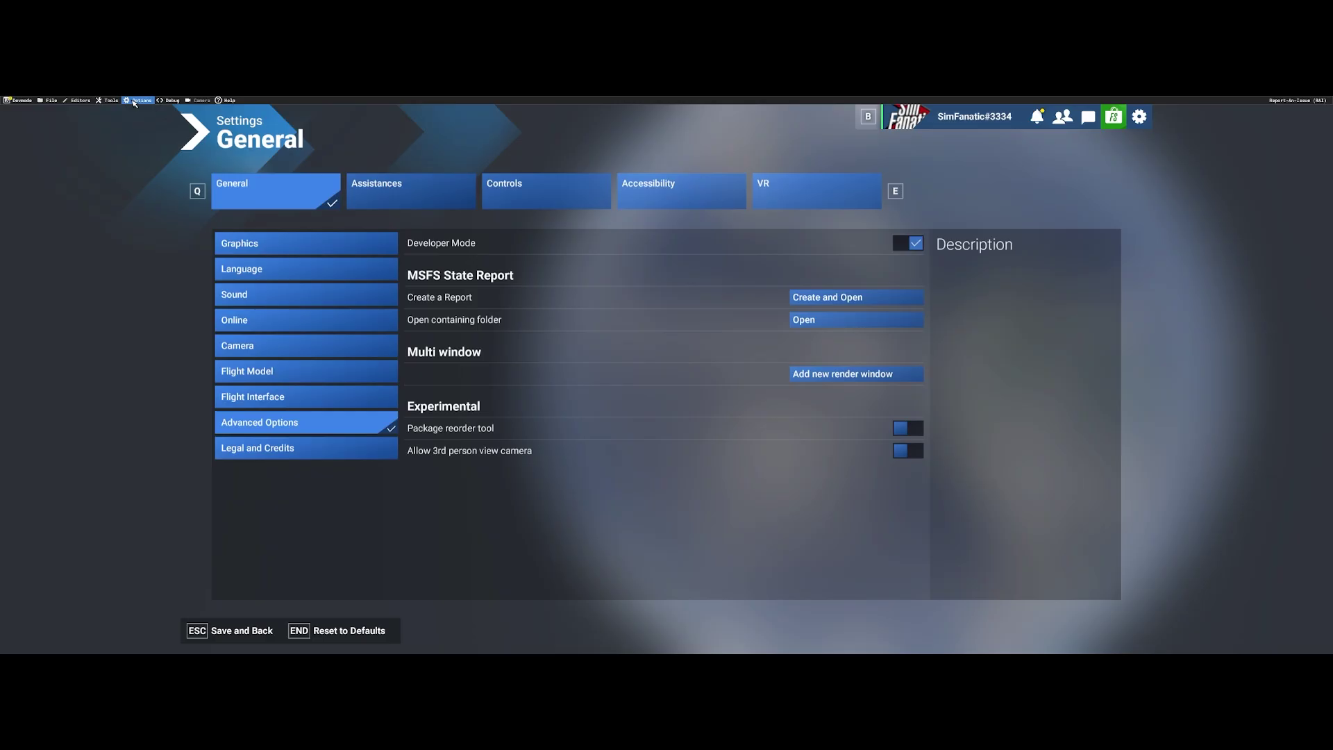
{"action": "left_click", "coordinate": [171, 101]}
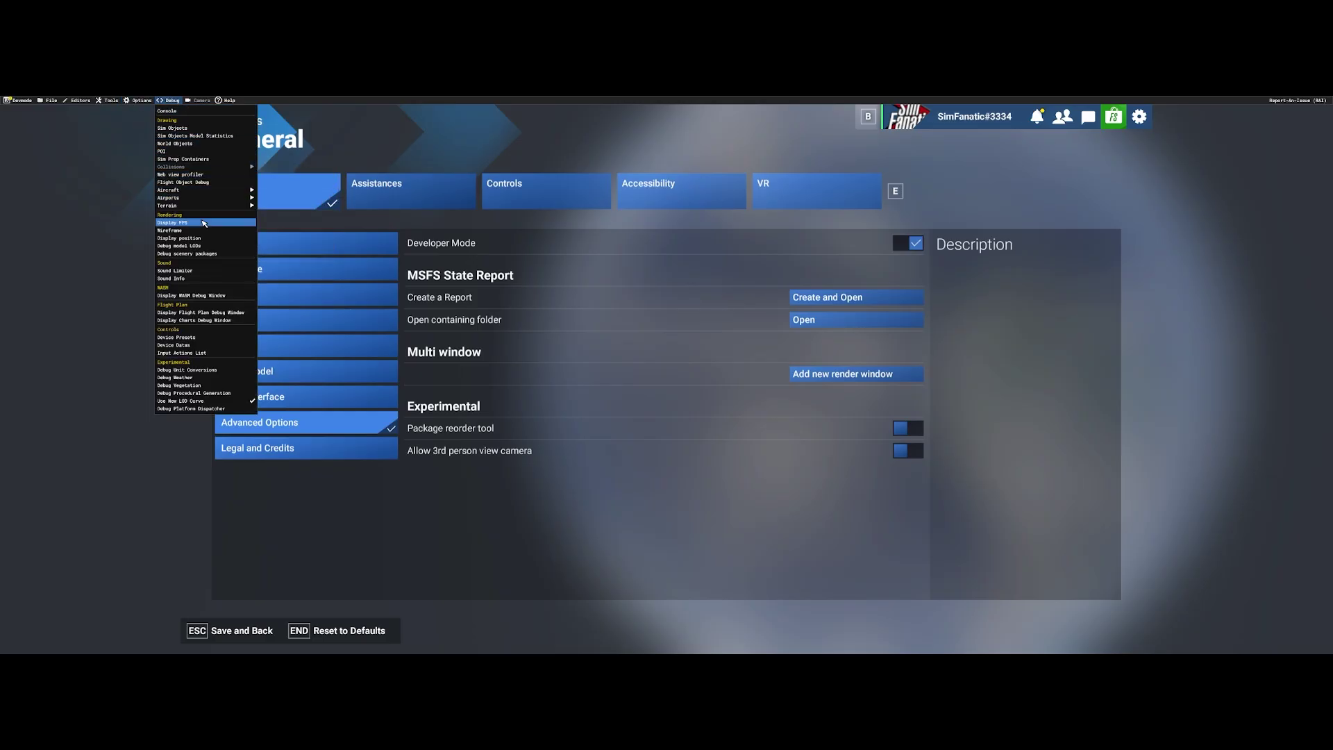
{"action": "left_click", "coordinate": [173, 222]}
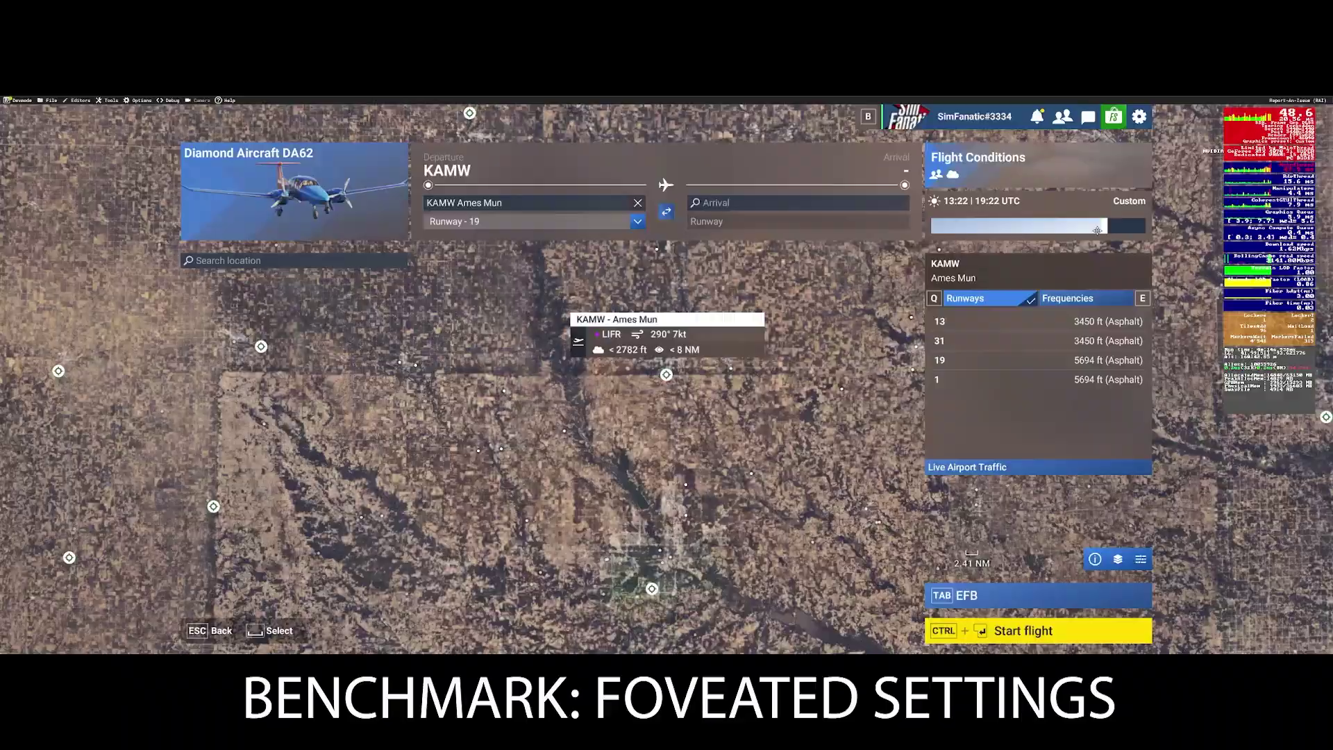
- Set the free flight's conditions to 10:33 local time with the Few clouds preset, and start the flight
{"action": "left_click_drag", "start_coordinate": [1104, 226], "coordinate": [1083, 229]}
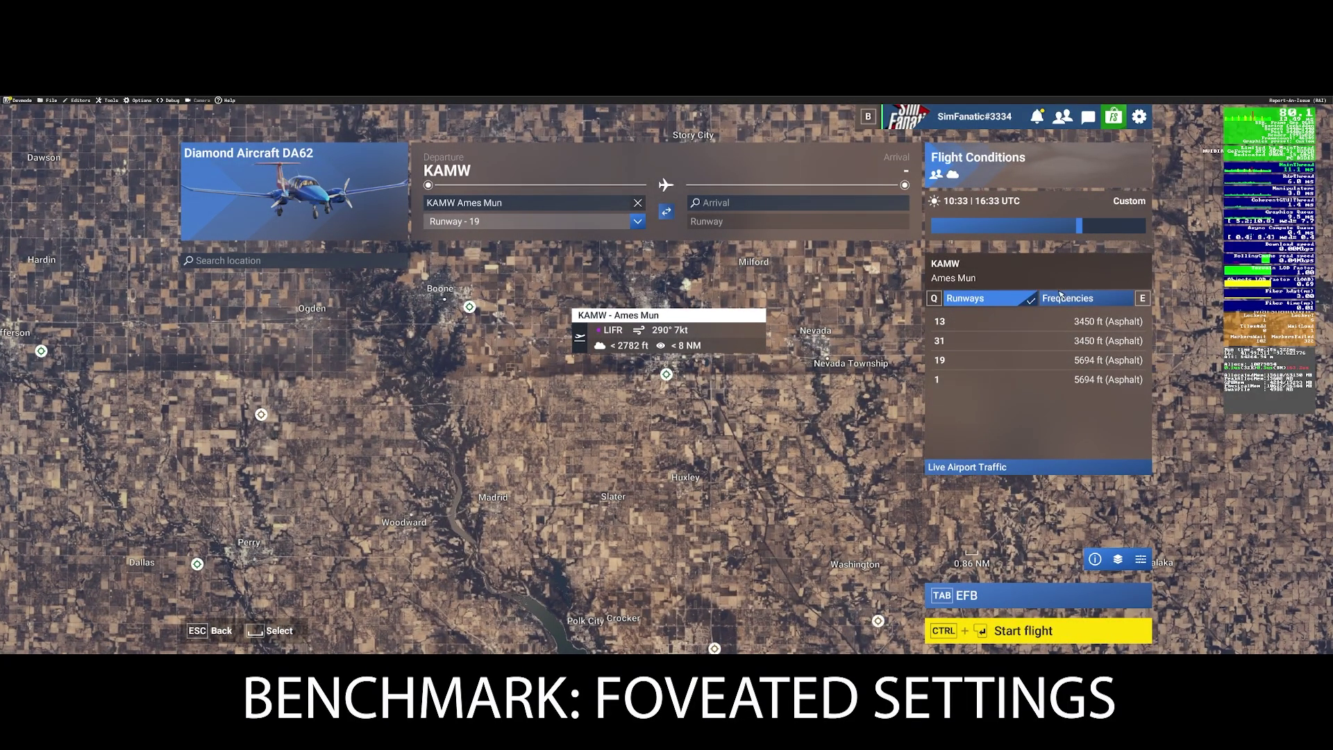
{"action": "left_click", "coordinate": [1049, 166]}
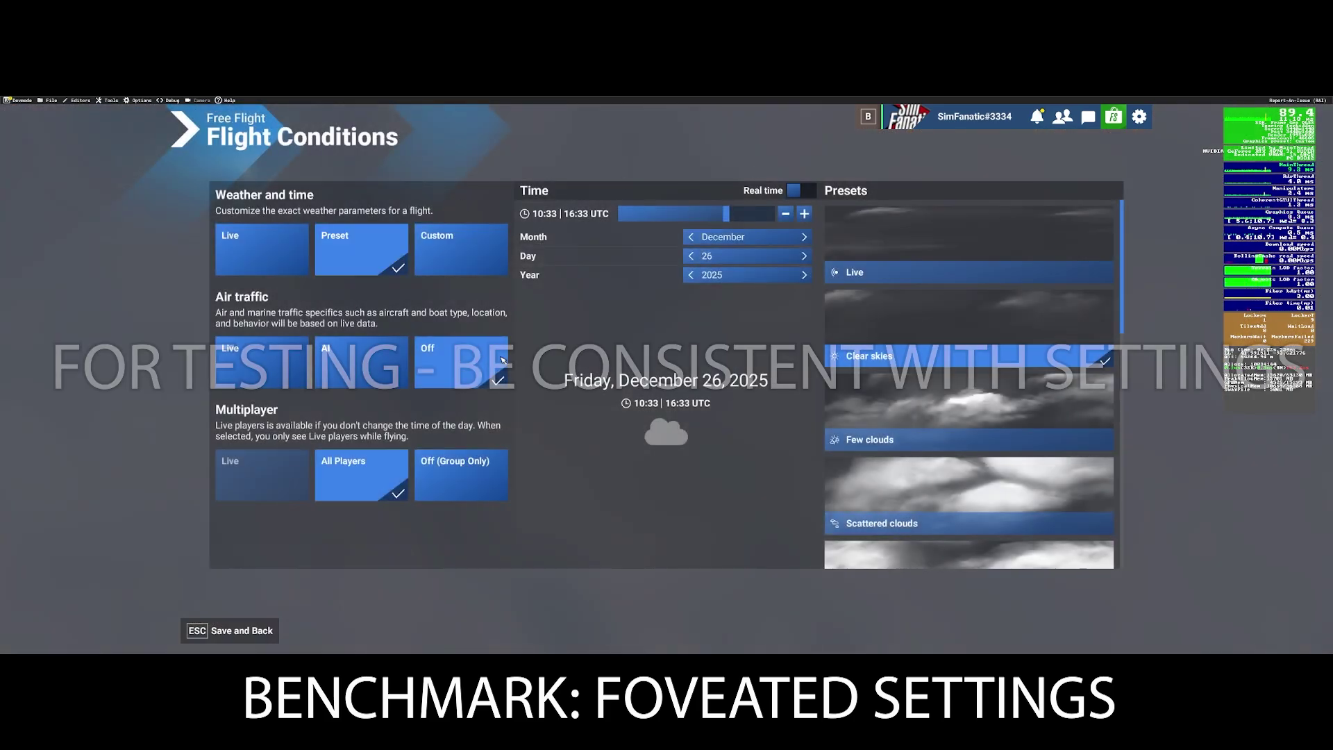
{"action": "left_click", "coordinate": [1015, 403]}
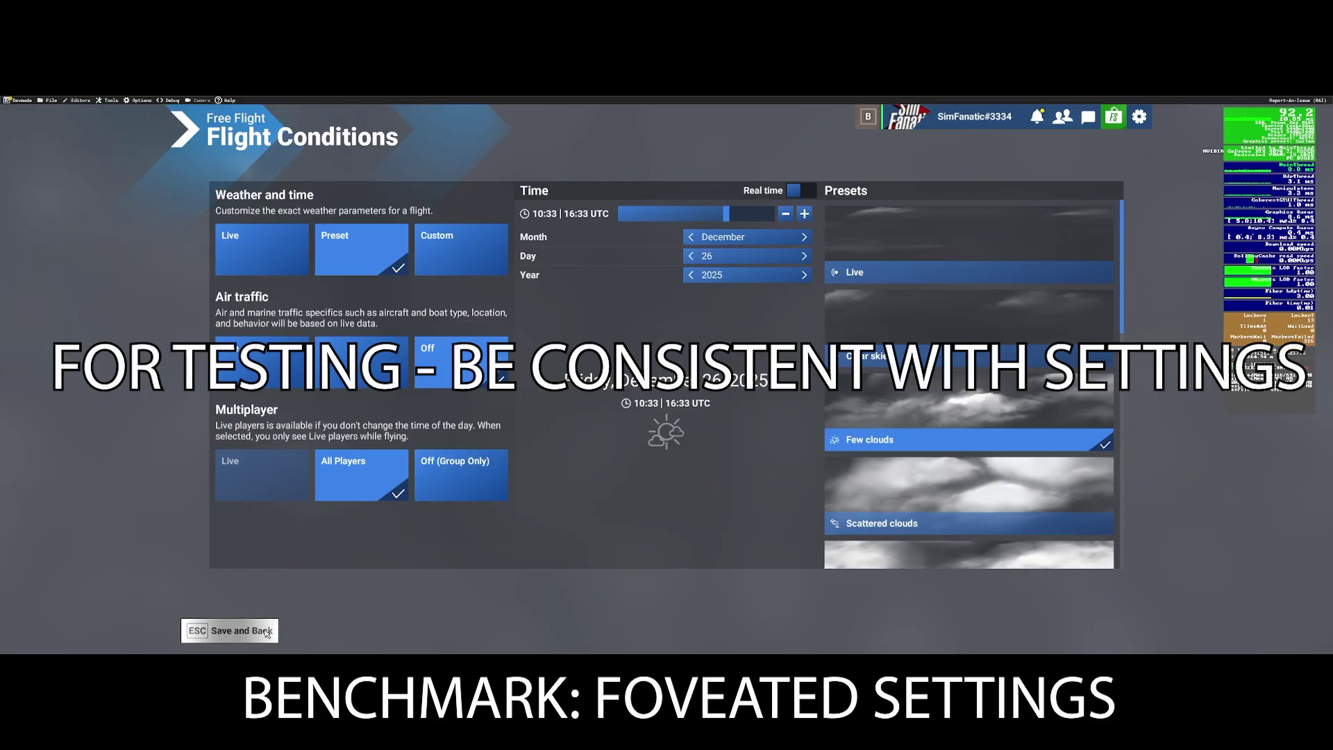
{"action": "key", "text": "Escape"}
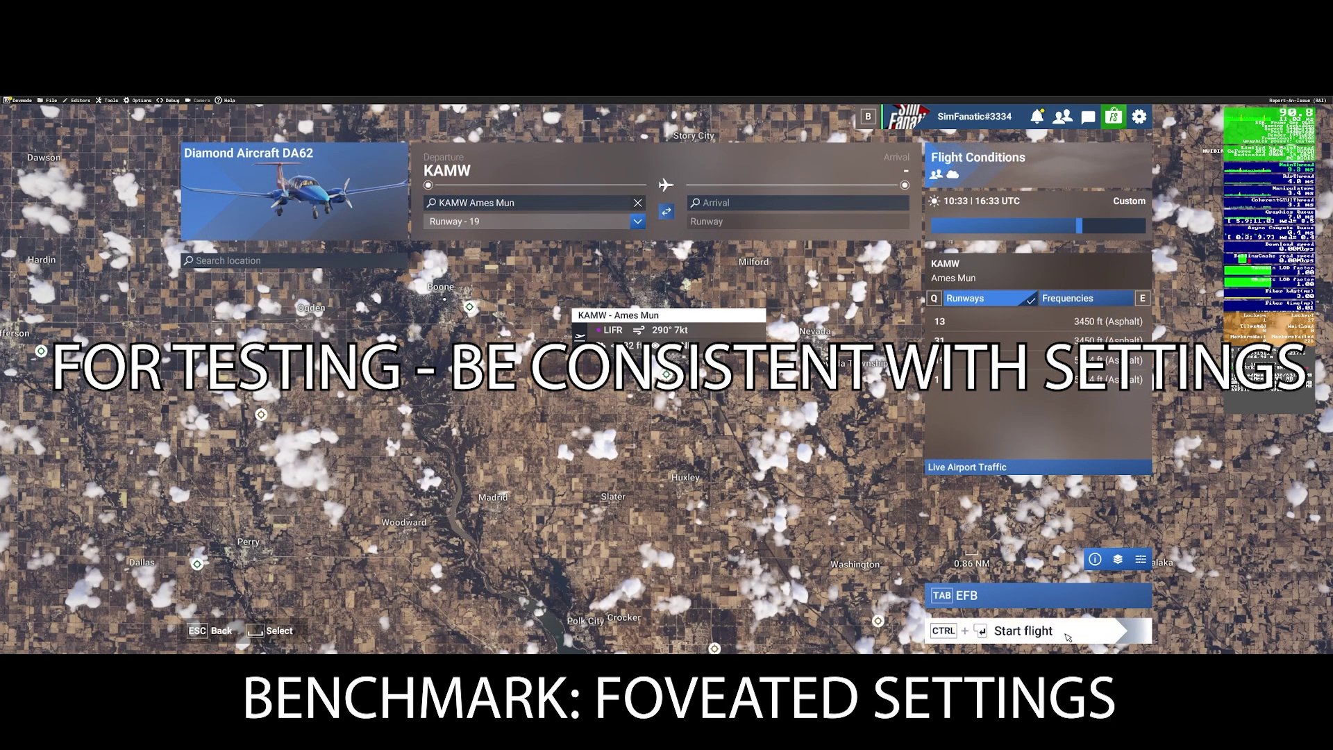
{"action": "left_click", "coordinate": [1111, 631]}
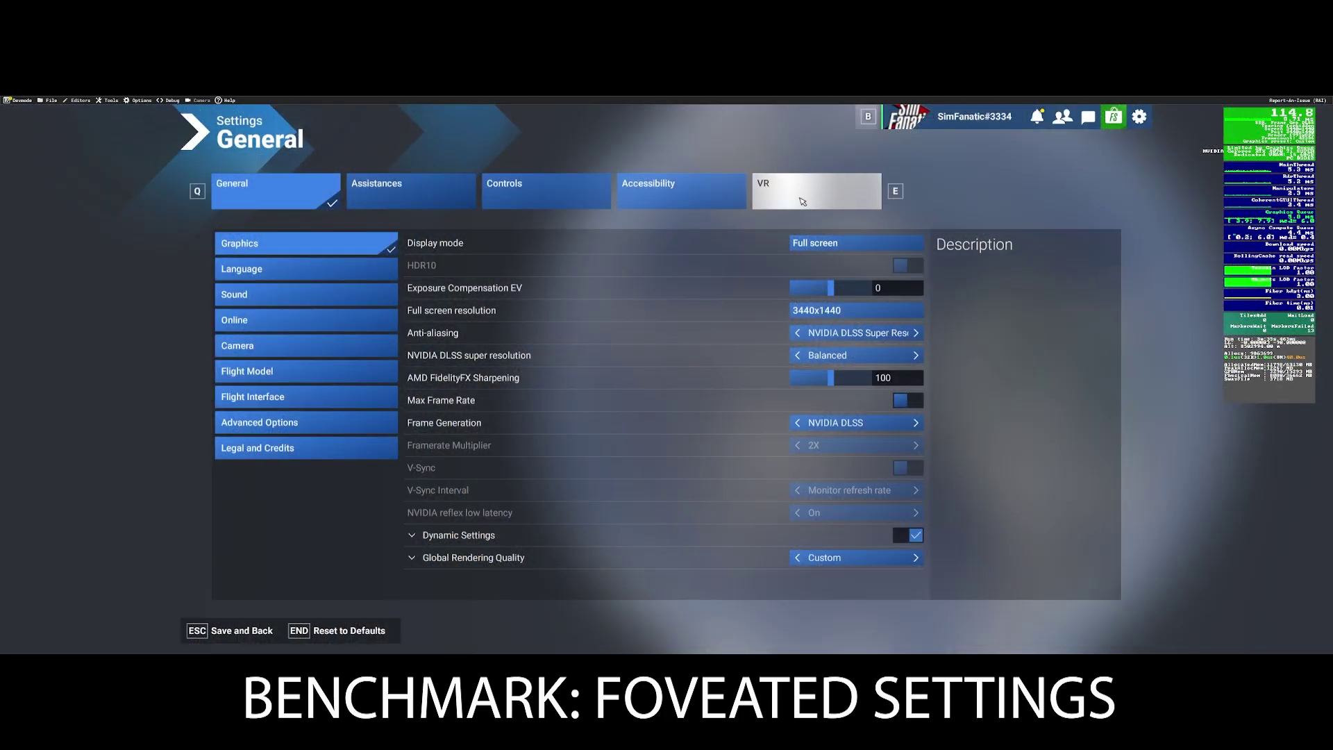
- Disable Foveated Rendering in the VR graphics settings for the baseline benchmark
{"action": "left_click", "coordinate": [802, 200]}
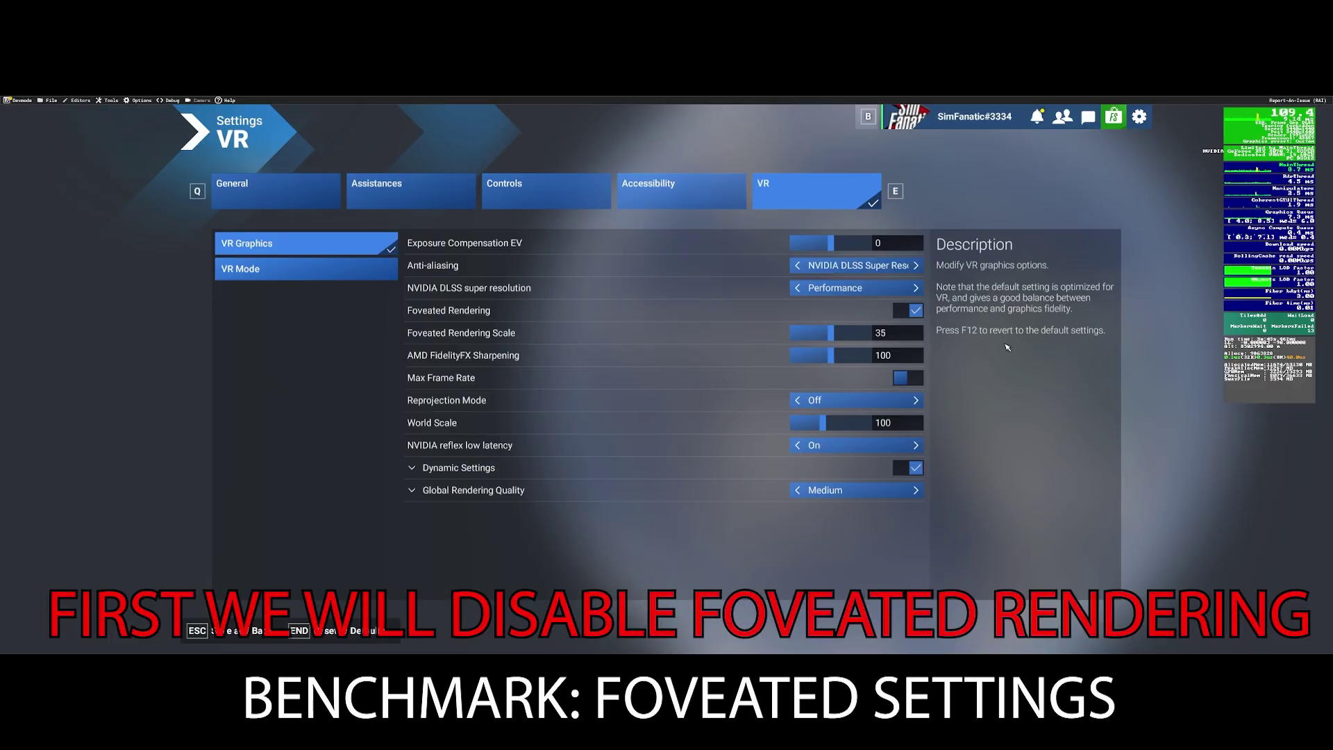
{"action": "left_click", "coordinate": [907, 312]}
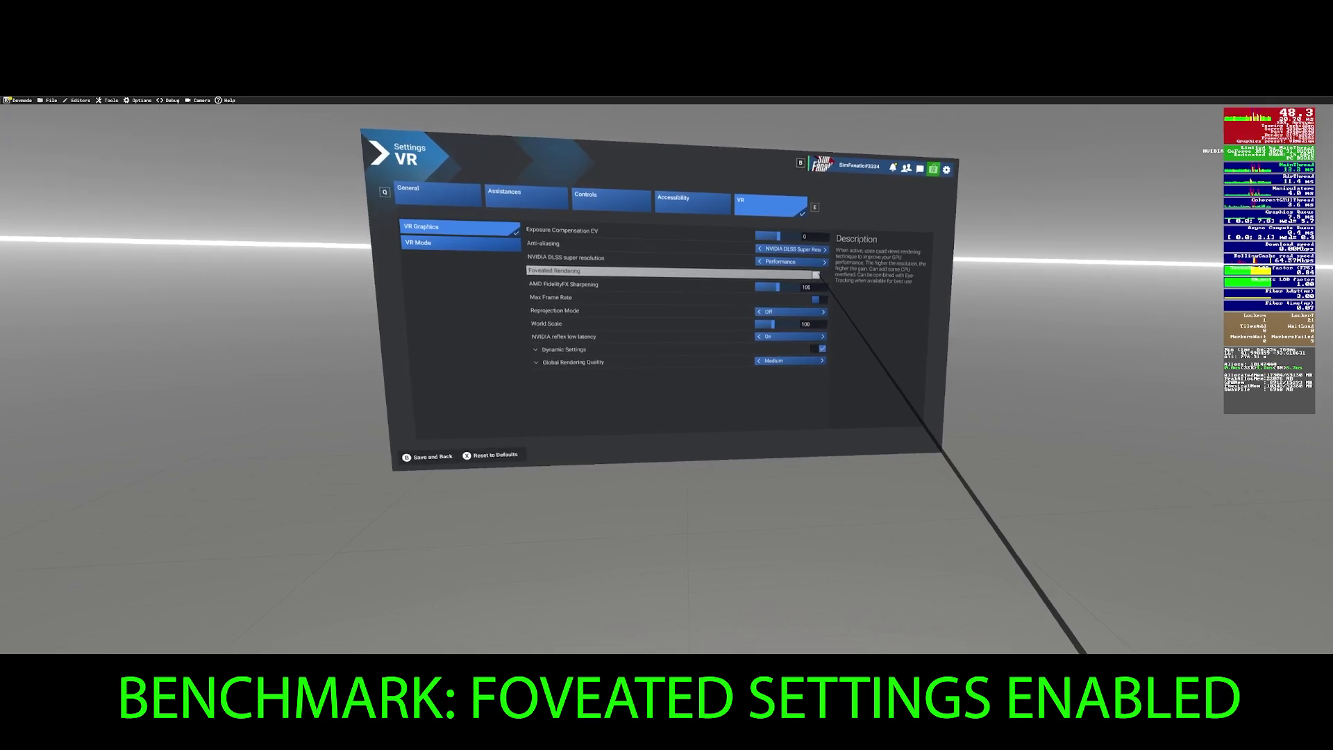
- Re-enable Foveated Rendering in the VR graphics settings for the comparison benchmark, and return to the flight's pause menu
{"action": "left_click", "coordinate": [825, 275]}
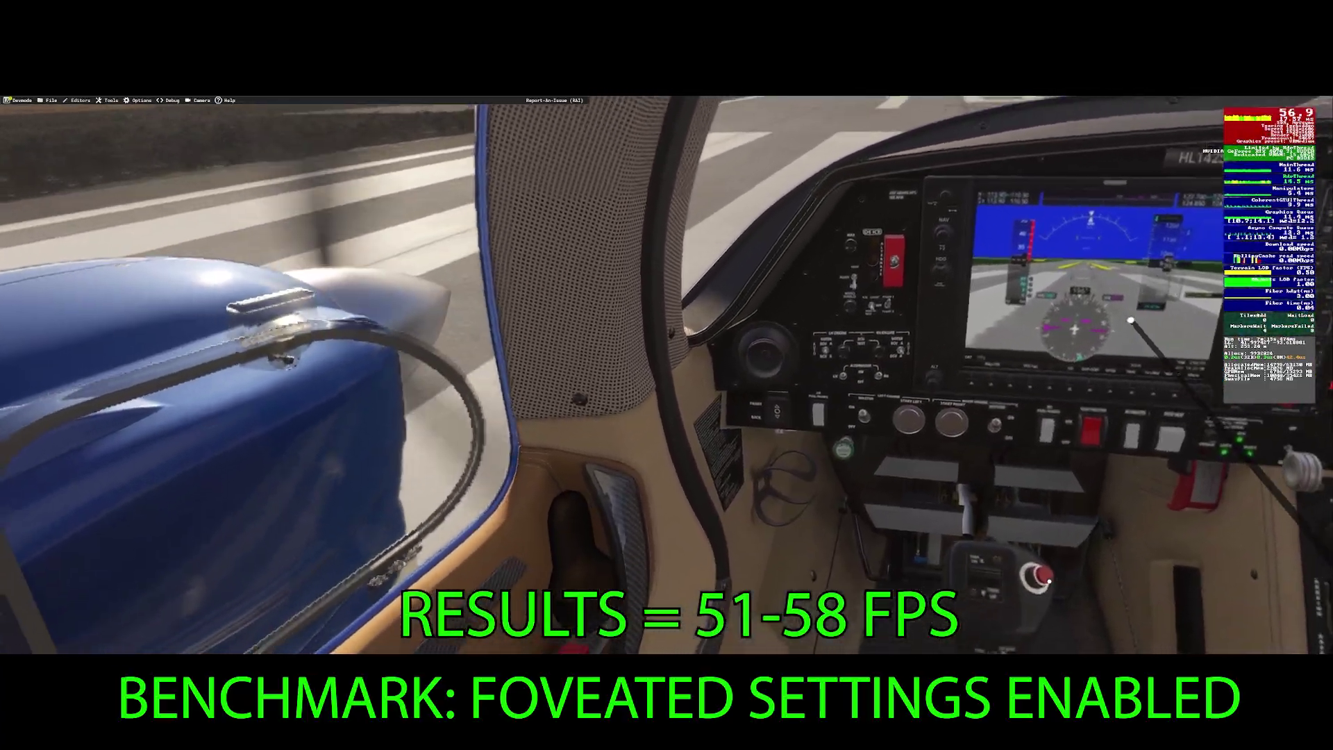
{"action": "key", "text": "Escape"}
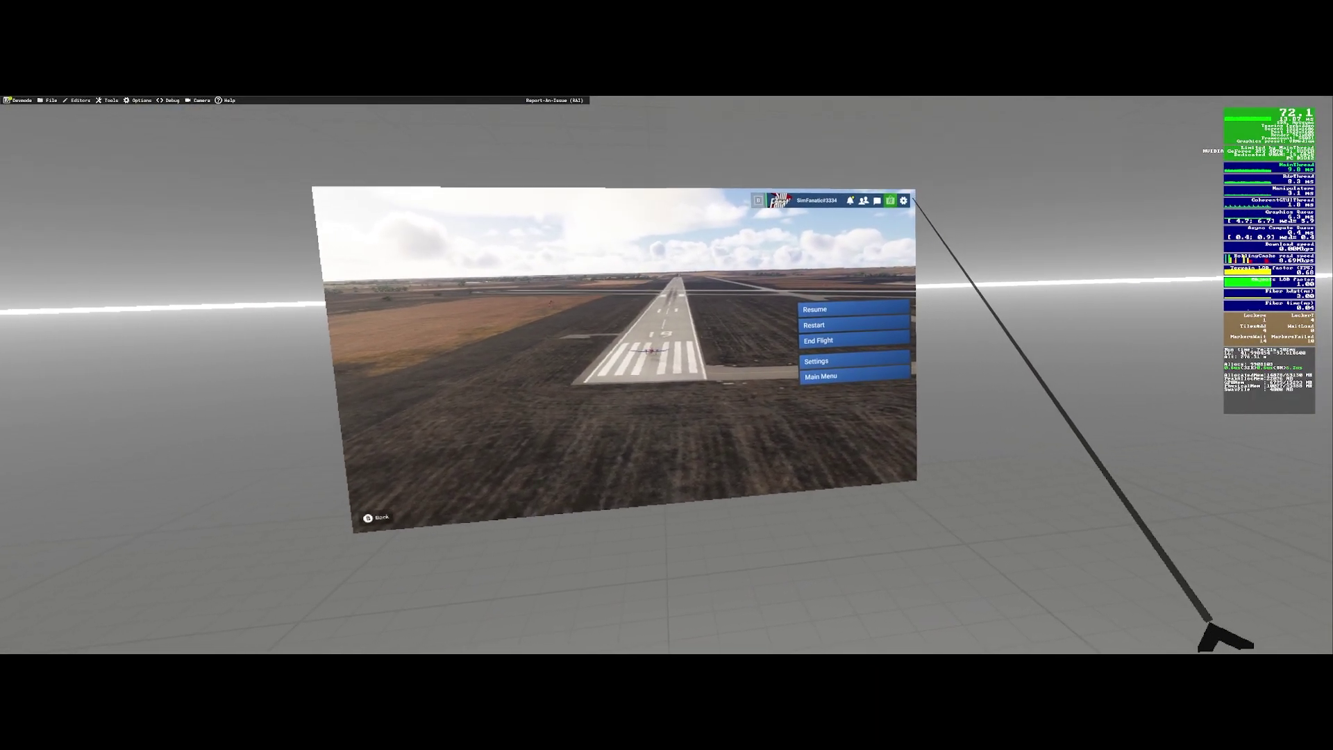
{"action": "left_click", "coordinate": [907, 199]}
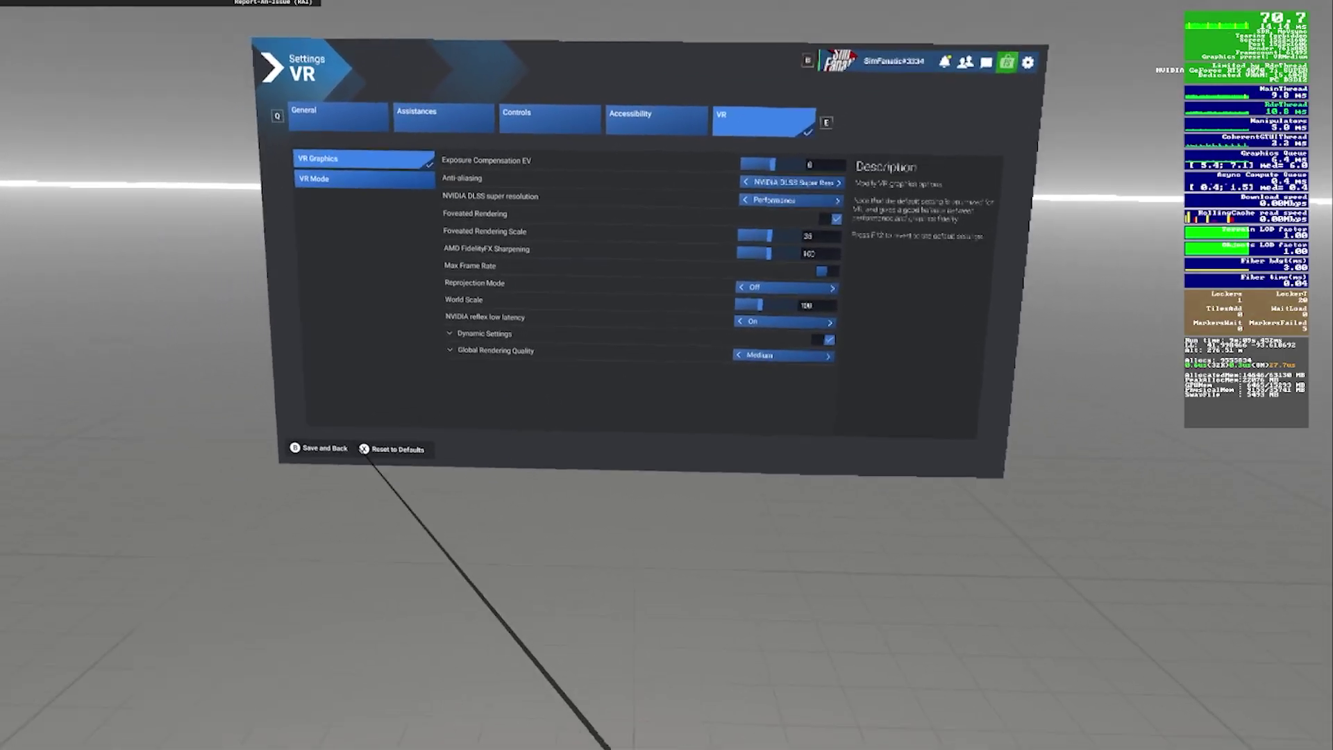
{"action": "left_click", "coordinate": [326, 444]}
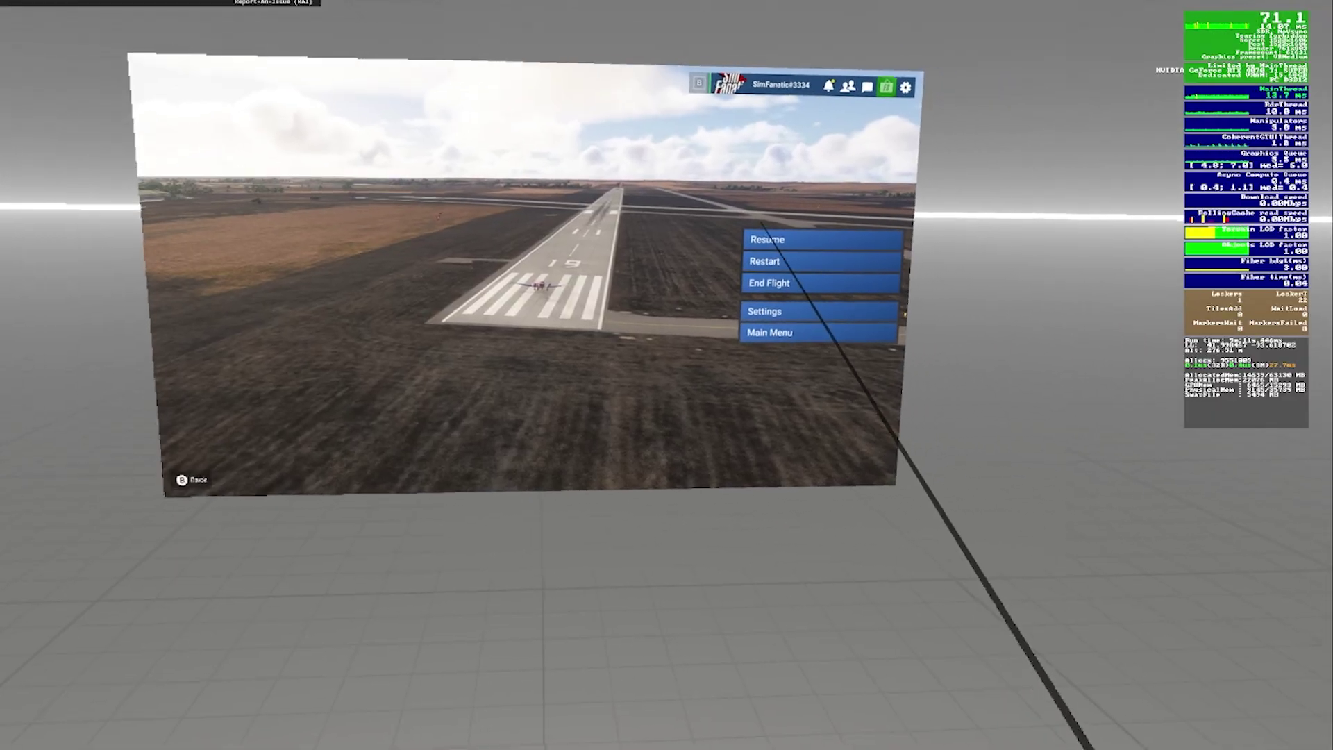